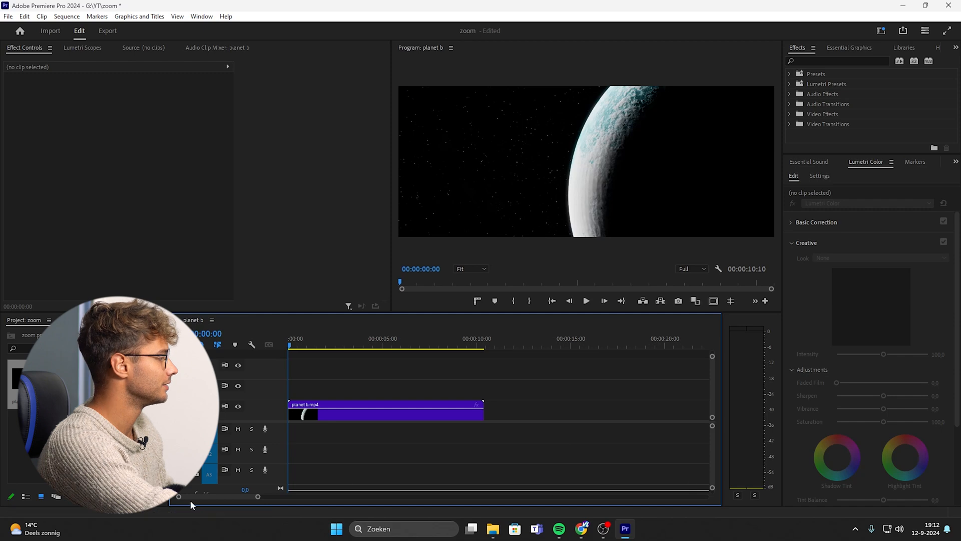
Apply the Transform effect from an effects search for "transf" to the planet b.mp4 clip.
left_click_drag(256, 499, 235, 495)
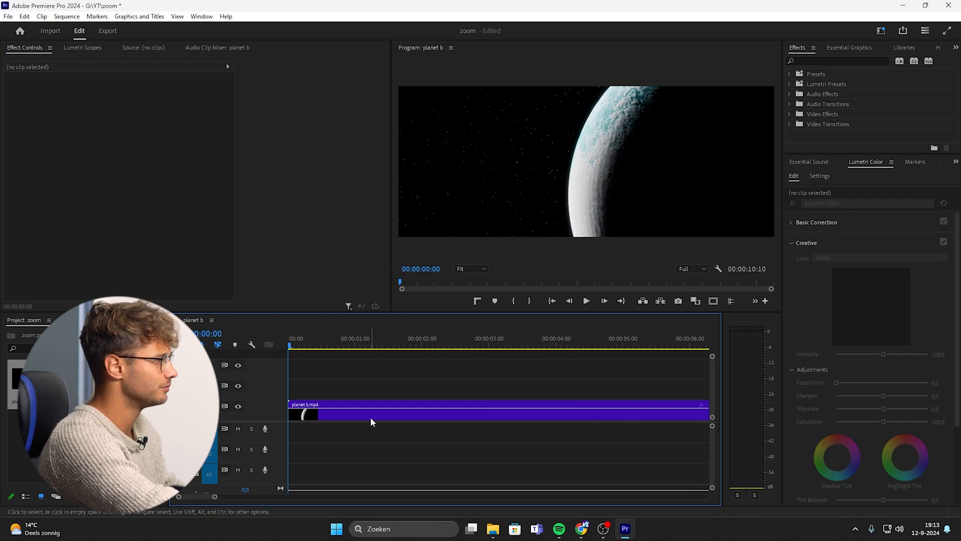
left_click_drag(327, 338, 490, 369)
key("space")
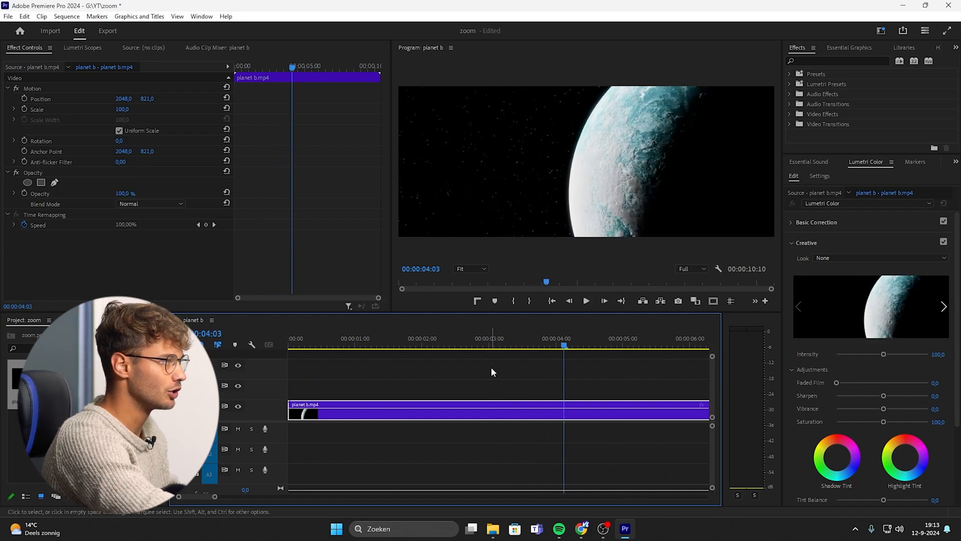
left_click(824, 59)
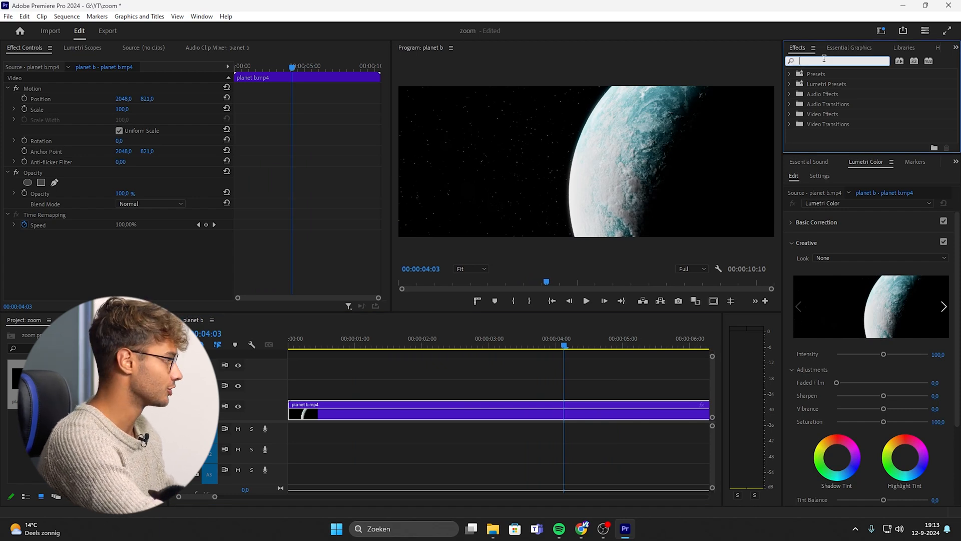
type("tr")
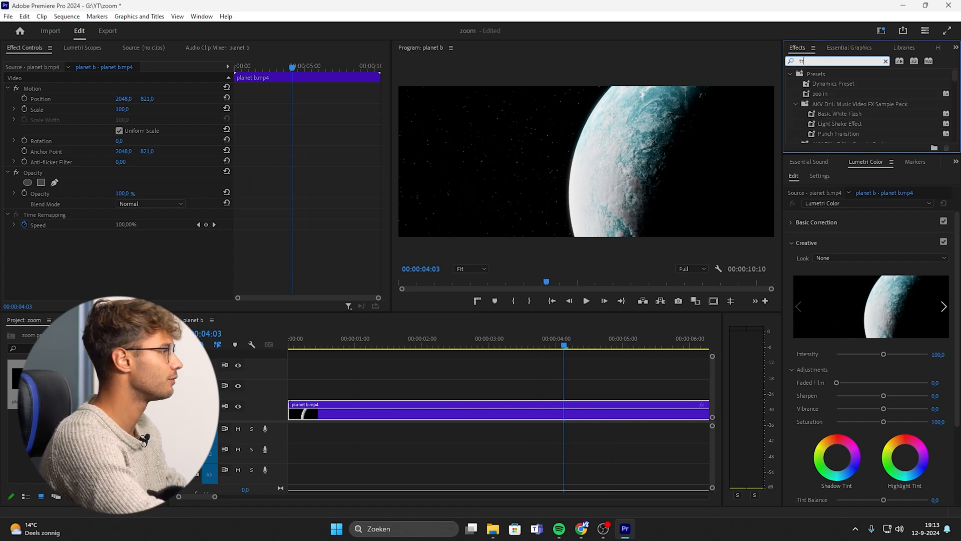
type("a")
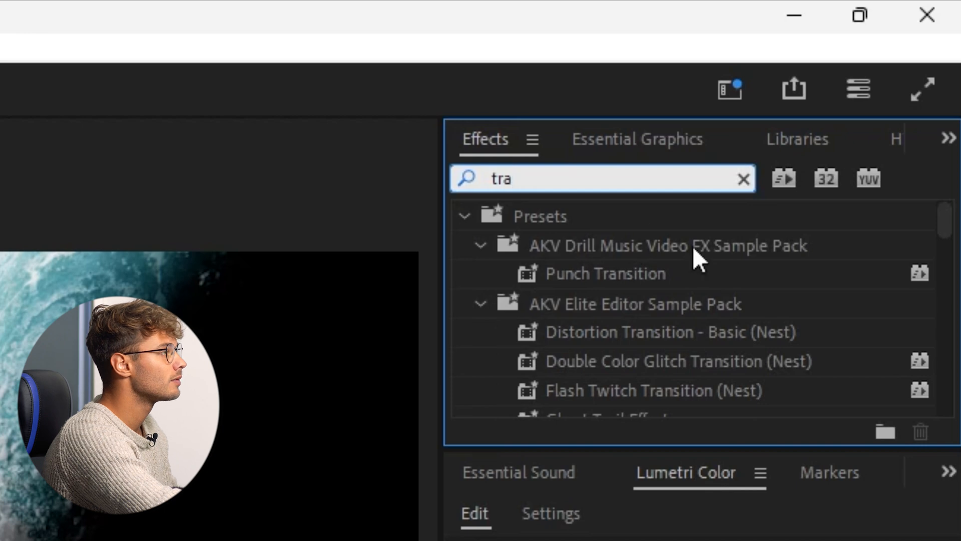
type("ns")
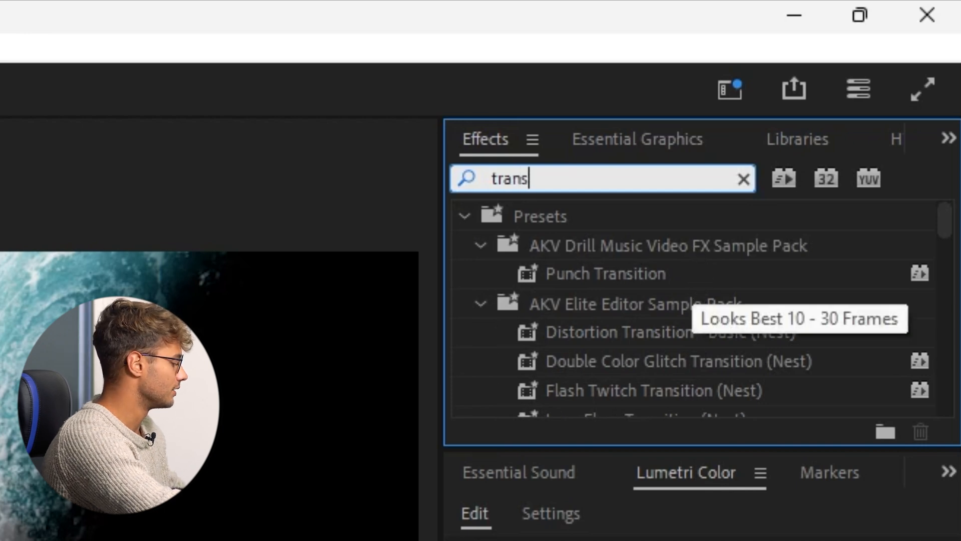
type("f")
left_click_drag(583, 392, 500, 413)
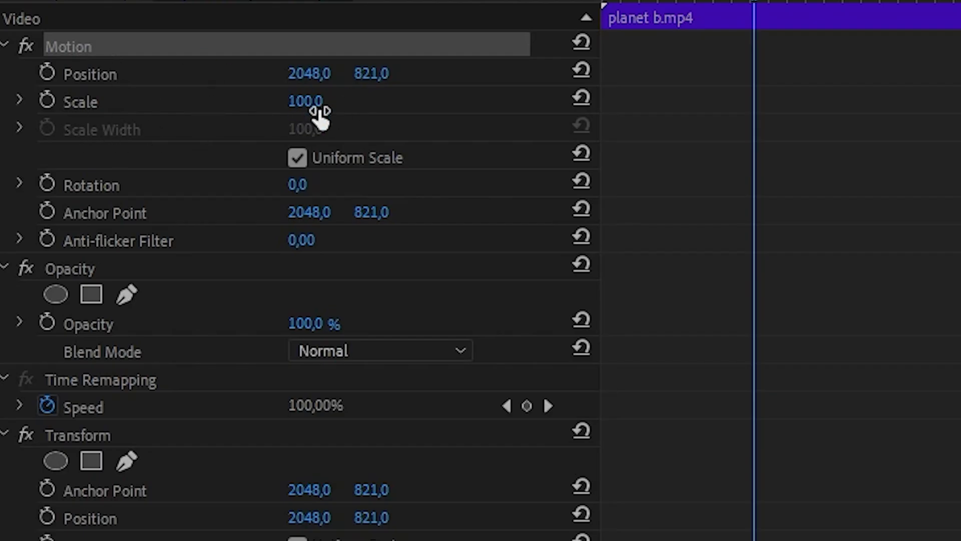
Set the Transform effect's Shutter Angle to 180.
scroll(226, 395, "down", 3)
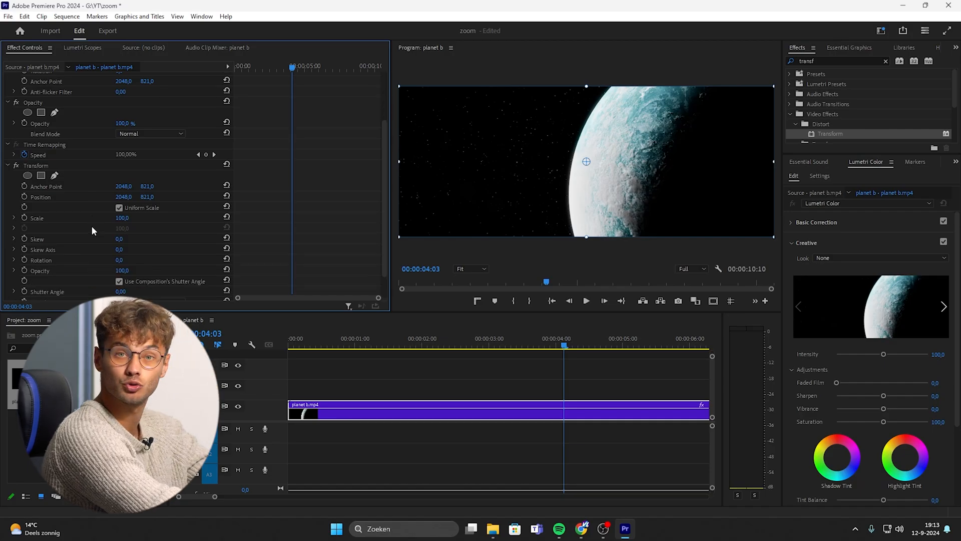
scroll(107, 273, "down", 1)
left_click(121, 271)
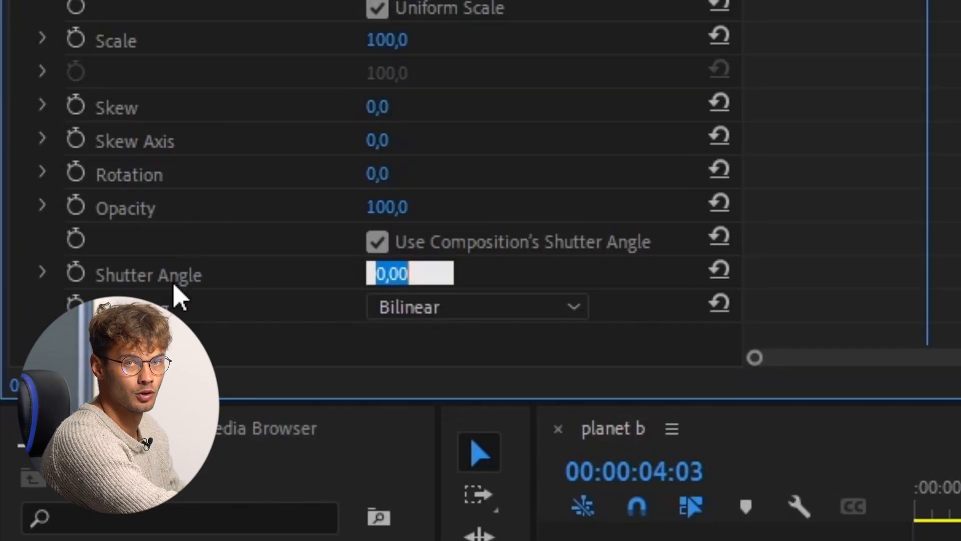
type("1")
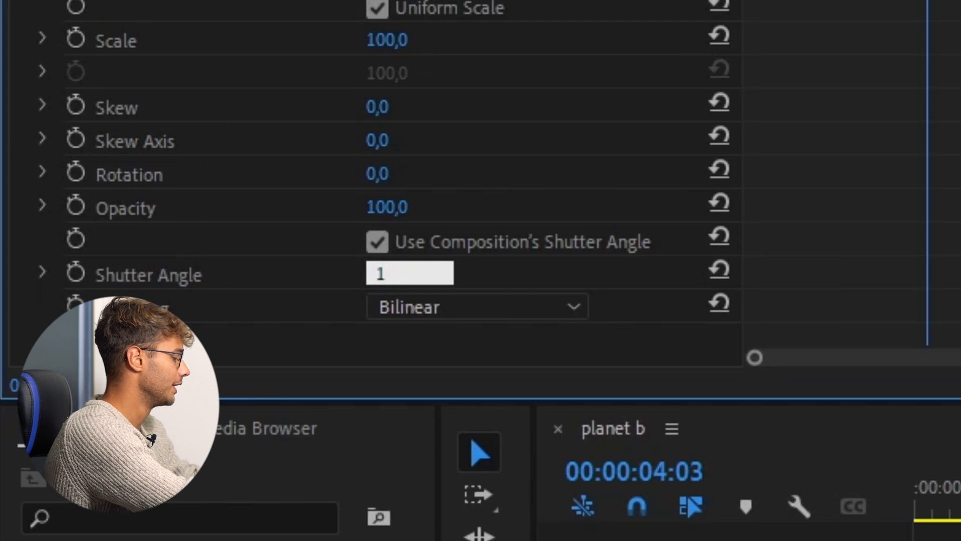
type("80")
key("Return")
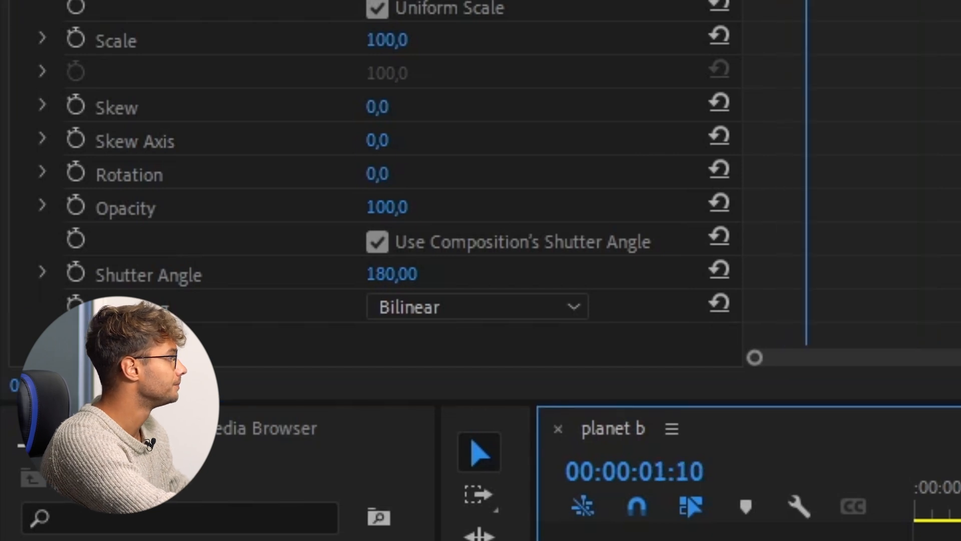
Keyframe the Transform Scale from 100 at about 1:12 to 265 at about 1:23 and play it back.
key("space")
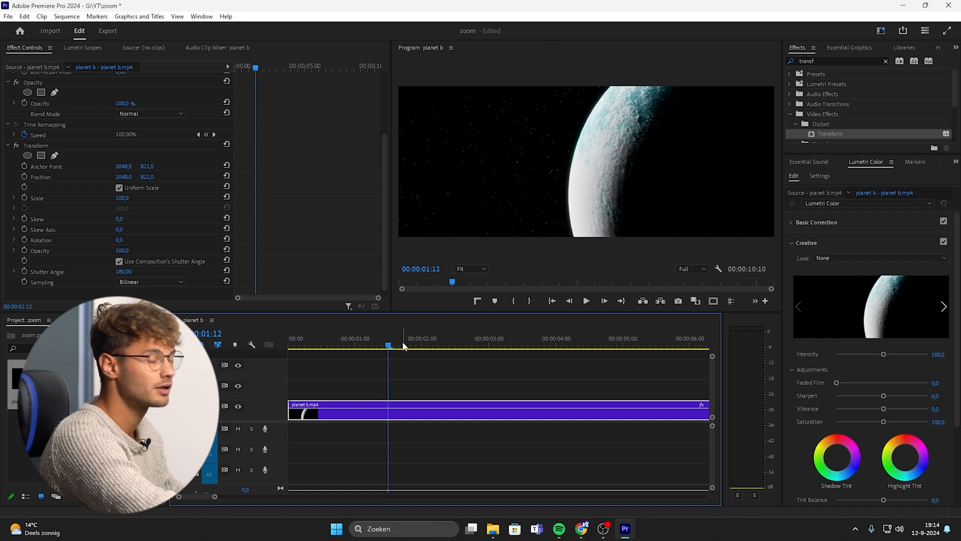
left_click(24, 198)
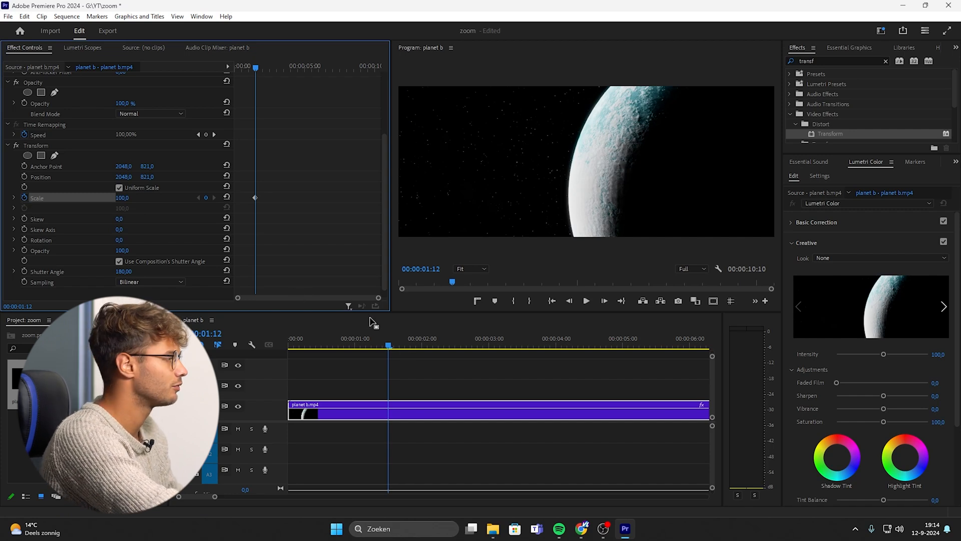
left_click_drag(388, 347, 419, 348)
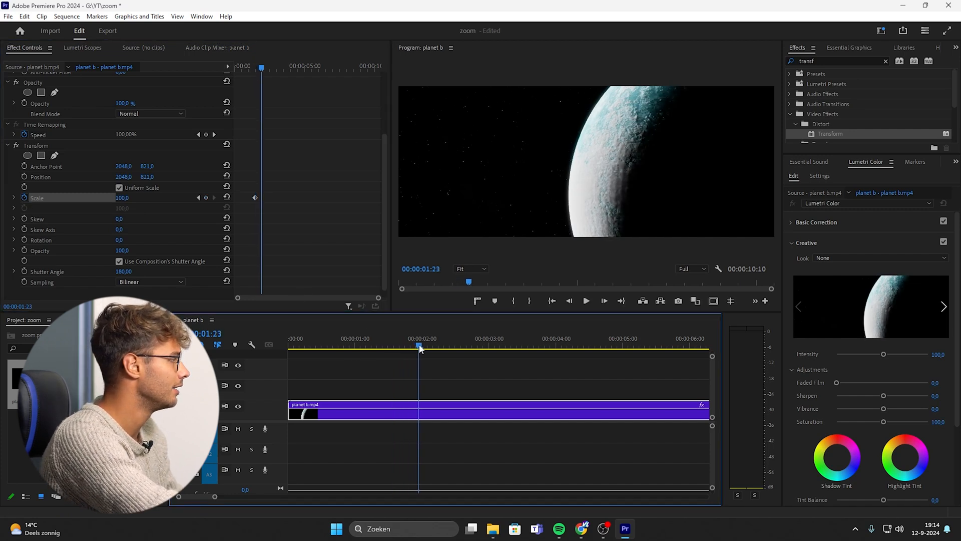
left_click_drag(120, 198, 204, 198)
mouse_move(401, 344)
left_mouse_down()
mouse_move(377, 349)
mouse_move(453, 346)
mouse_move(386, 345)
left_mouse_up()
key("space")
key("space")
key("space")
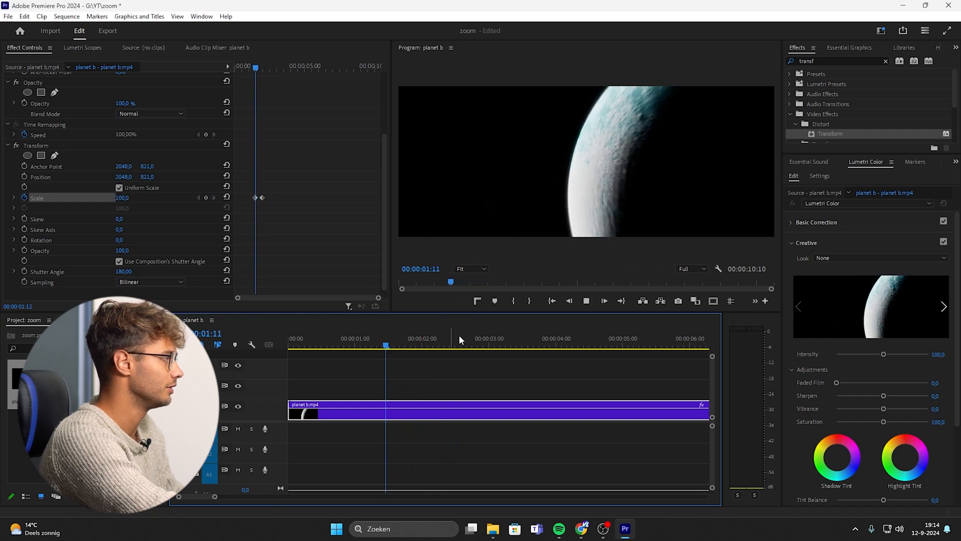
key("space")
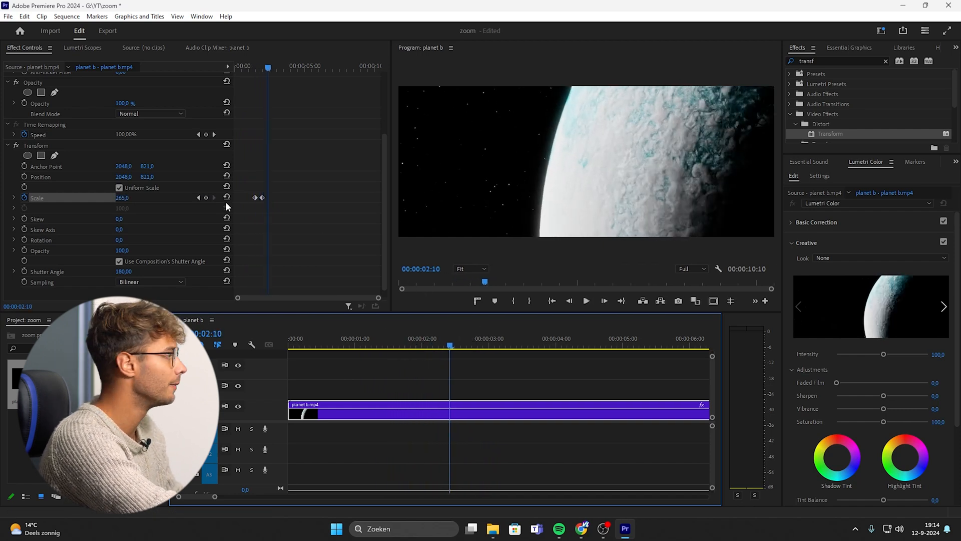
Apply Ease In and Ease Out to both Transform Scale keyframes.
left_click(14, 198)
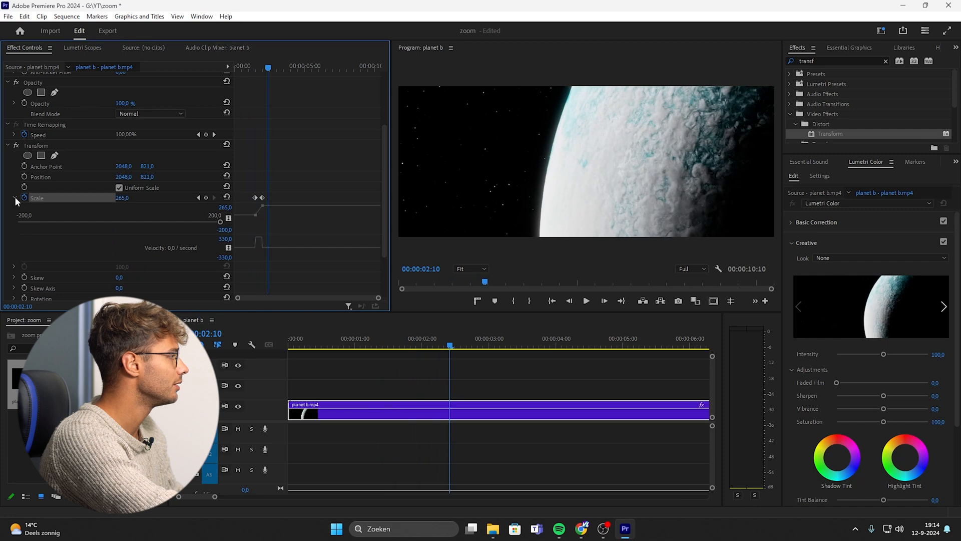
left_click(14, 198)
left_click_drag(285, 212, 250, 194)
right_click(262, 198)
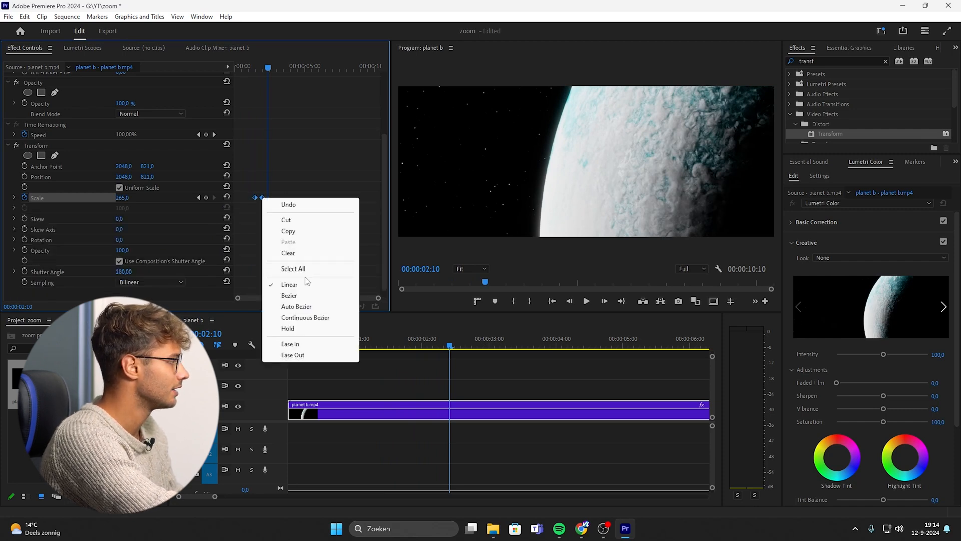
left_click(311, 346)
right_click(260, 198)
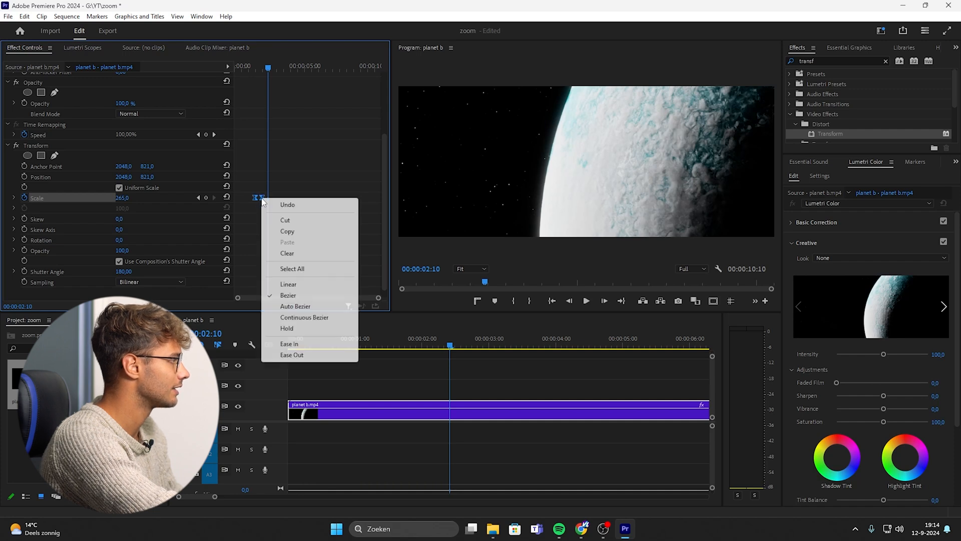
left_click(316, 356)
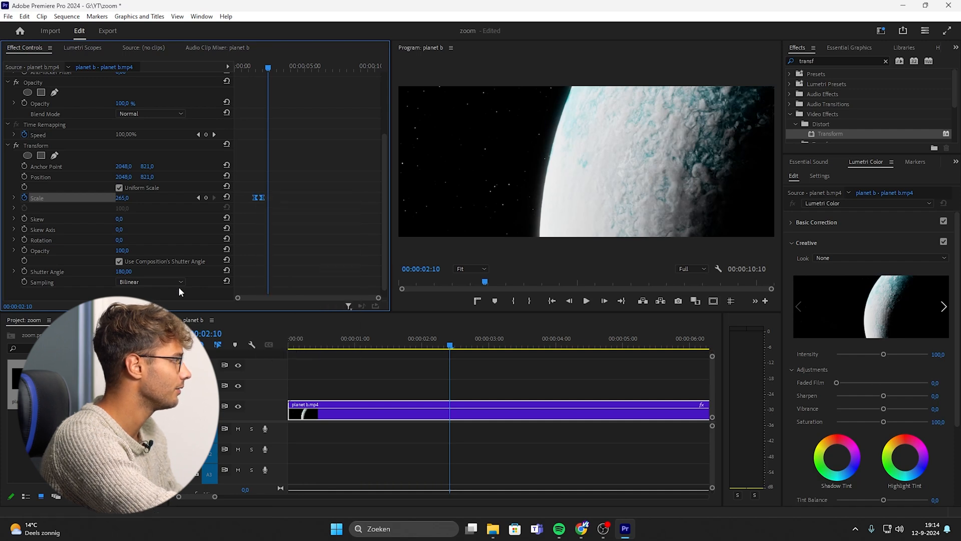
Examine the Scale keyframe graph and preview the zoom by scrubbing and playing the timeline.
left_click(14, 198)
scroll(243, 247, "up", 1)
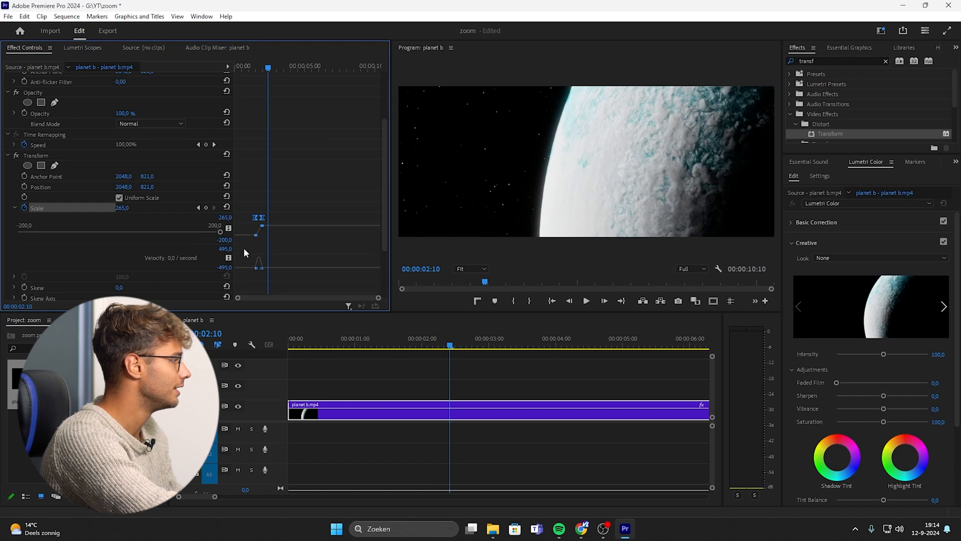
left_click_drag(379, 301, 278, 294)
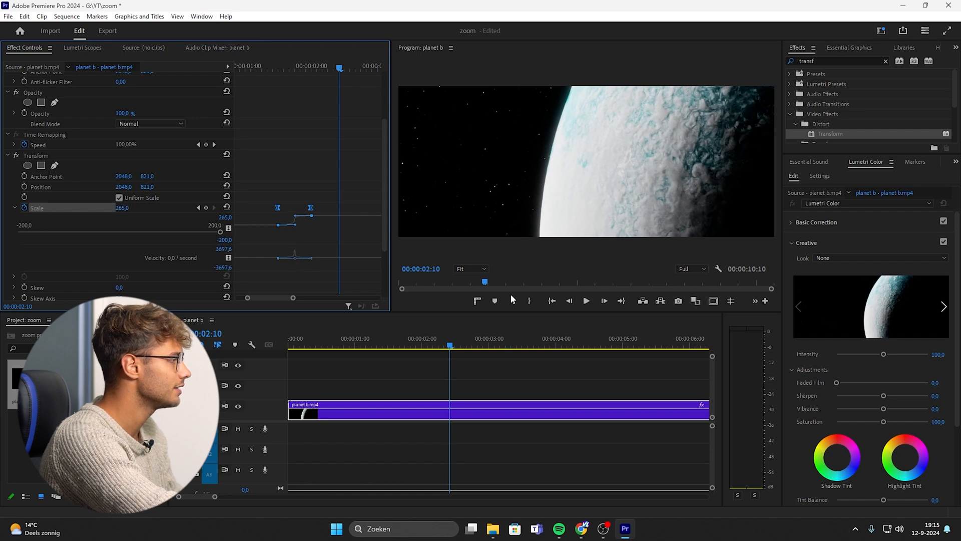
left_click_drag(453, 345, 345, 350)
key("space")
key("space")
left_click_drag(497, 339, 359, 342)
key("space")
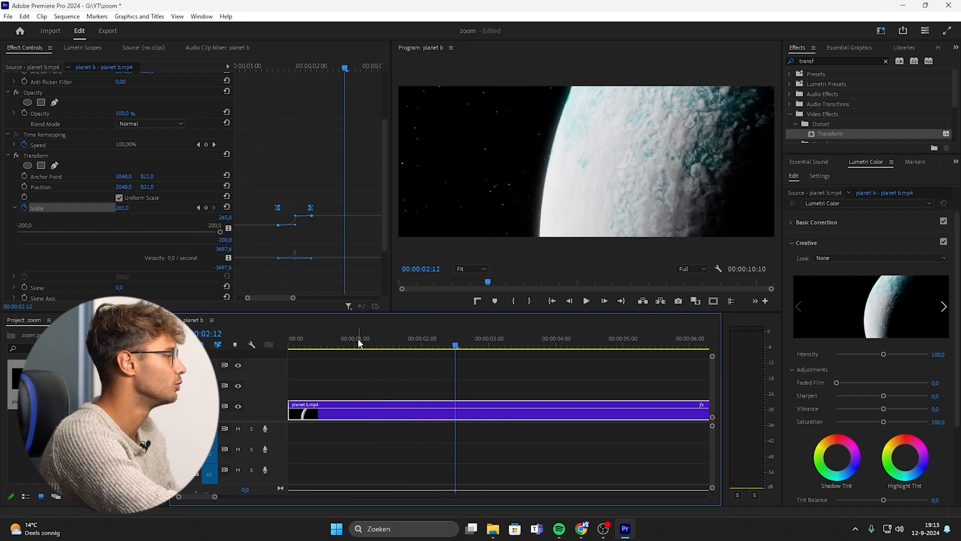
left_click_drag(398, 348, 372, 347)
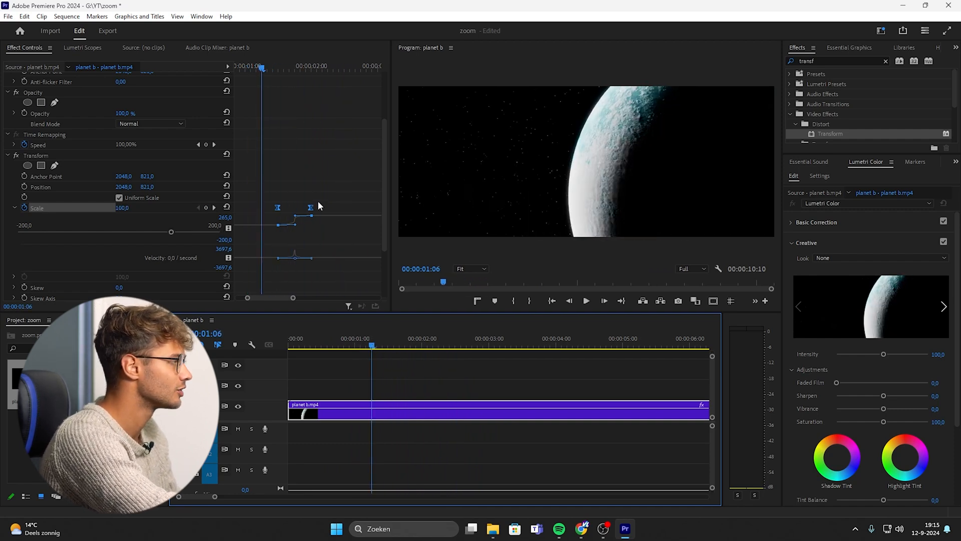
left_click_drag(293, 297, 356, 298)
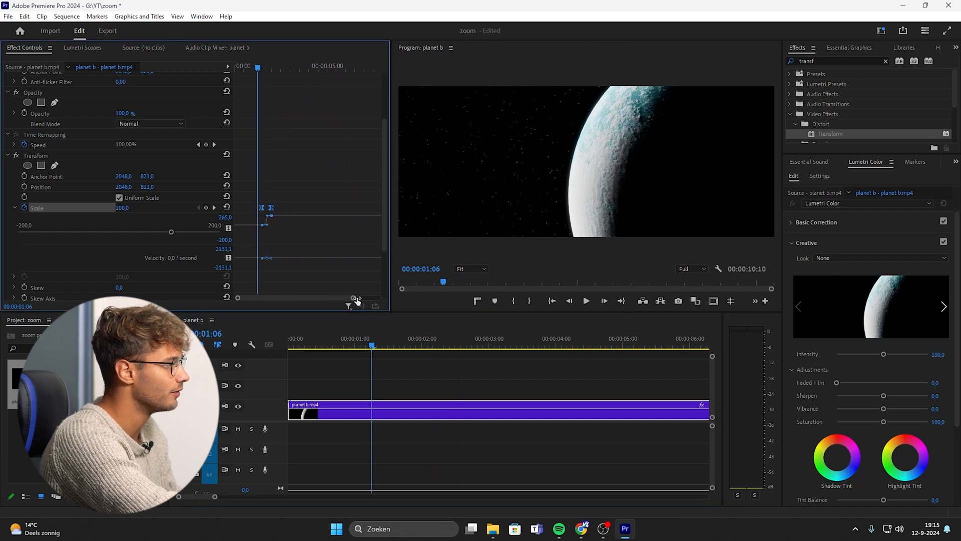
Replace the Scale keyframes with 265 at about 2:16 and 100 at about 3:18.
left_click(467, 345)
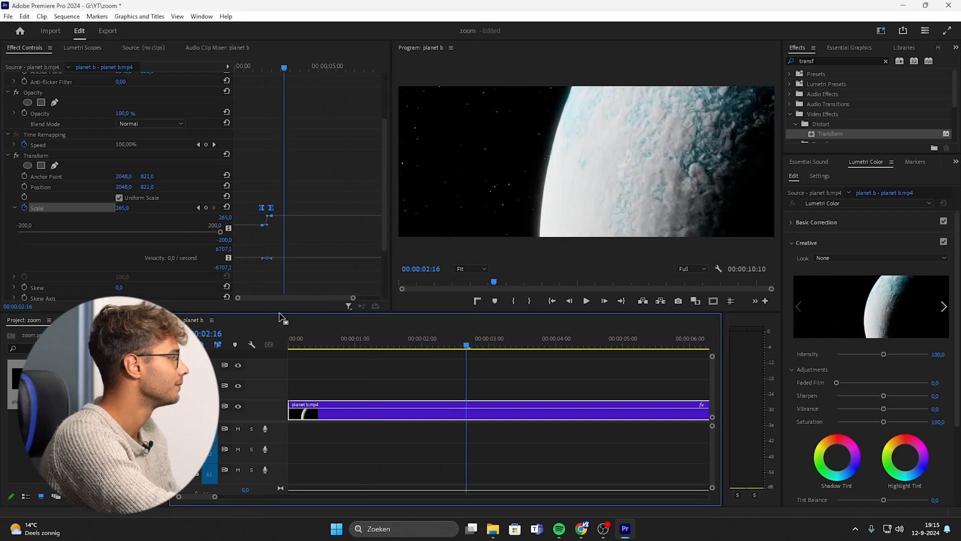
key("minus")
left_click(24, 207)
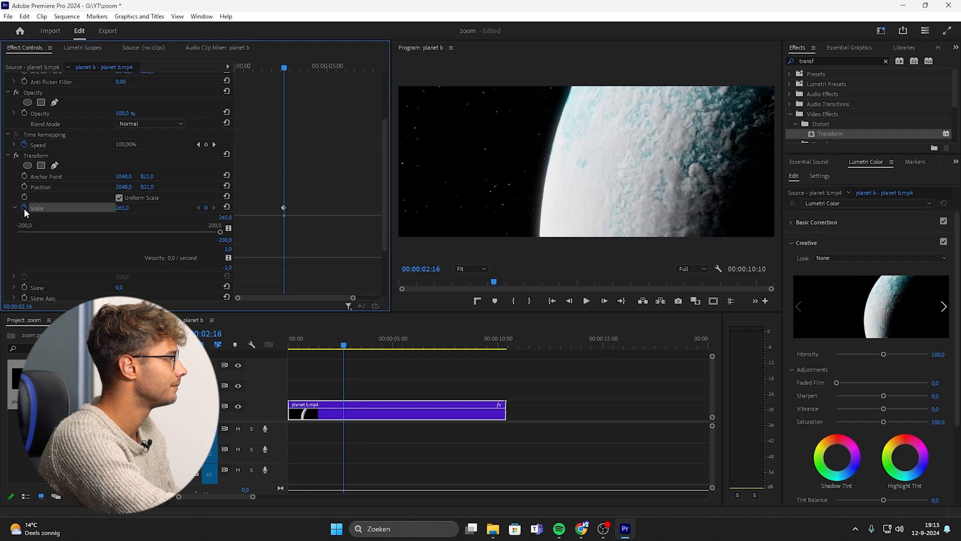
left_click_drag(284, 68, 307, 70)
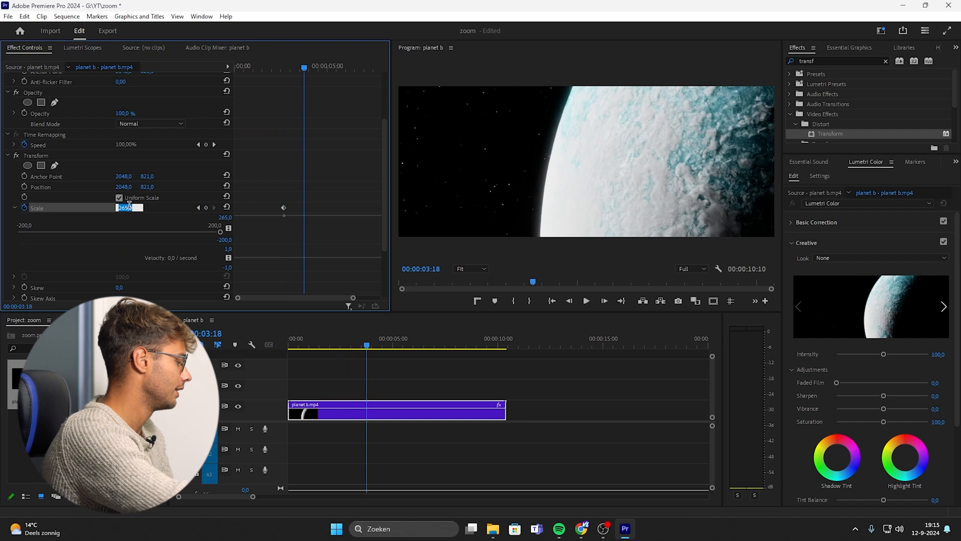
key("Return")
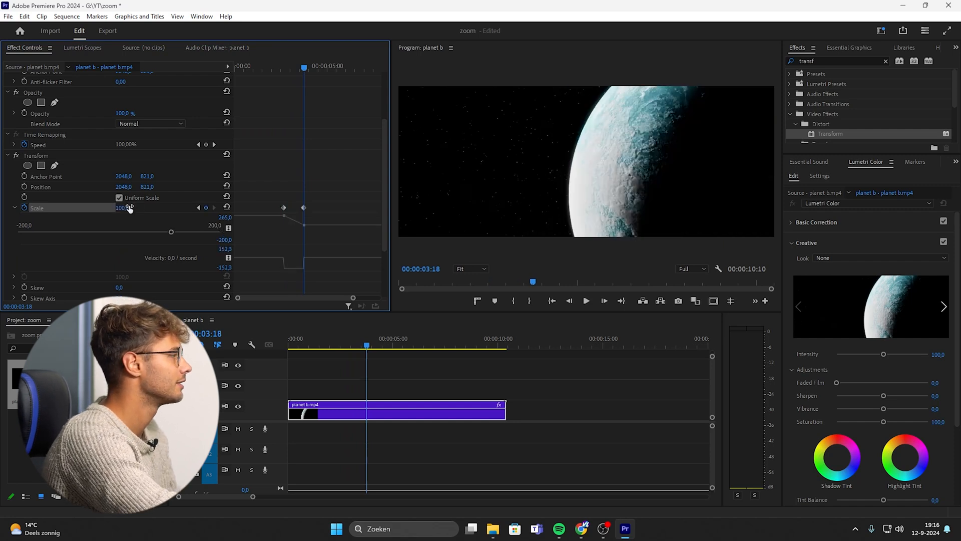
Shift the second Scale keyframe slightly earlier and preview the zoom.
left_click(270, 69)
key("space")
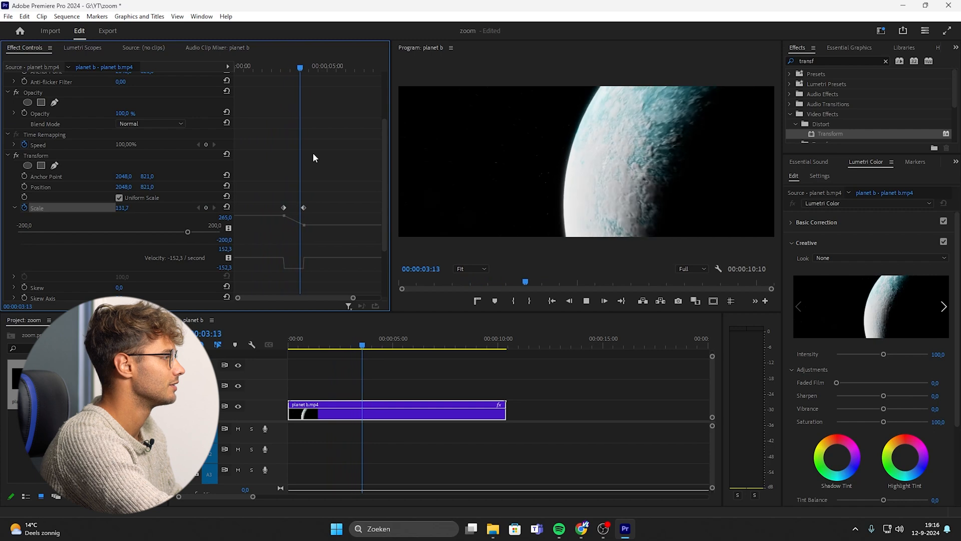
key("space")
left_click_drag(303, 207, 298, 207)
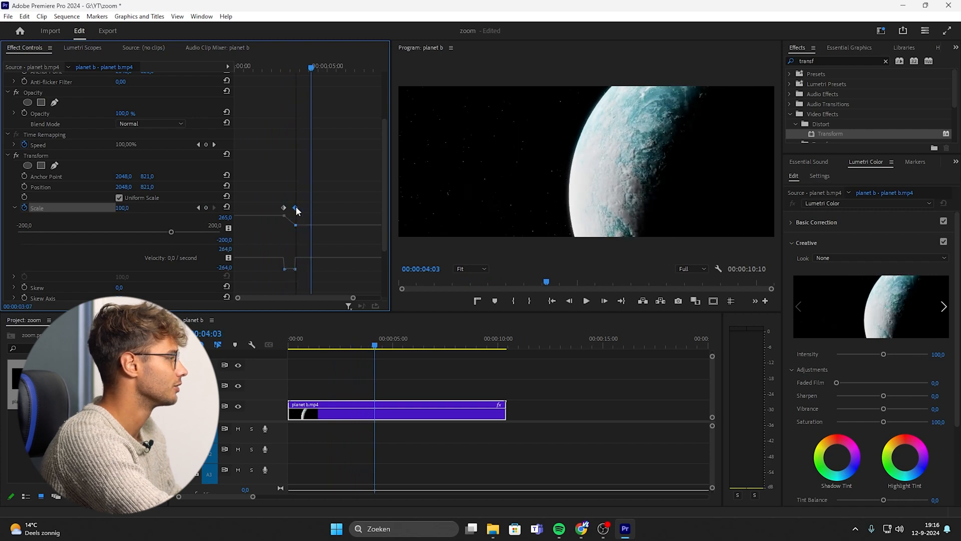
left_click(278, 65)
key("space")
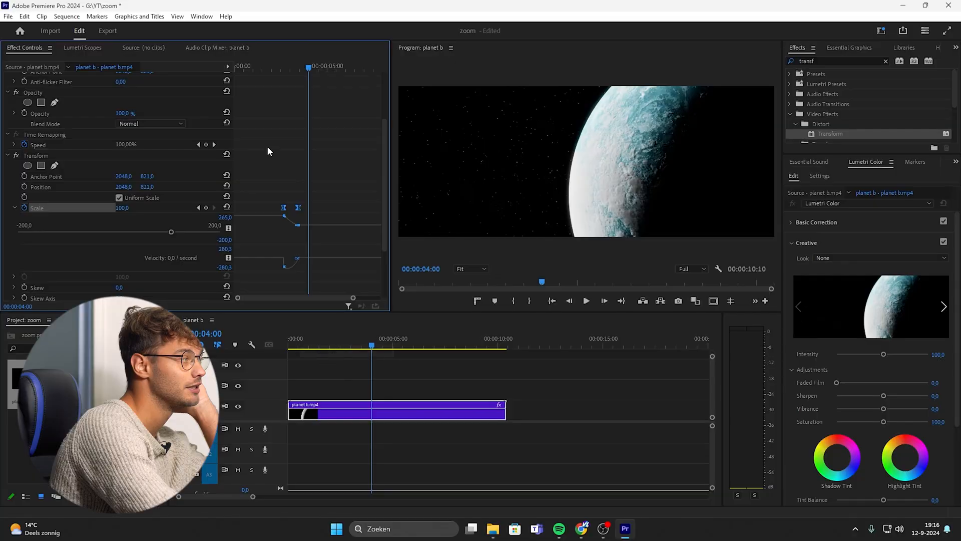
Apply Ease Out to both Scale keyframes and play back the zoom.
left_click_drag(270, 190, 315, 225)
right_click(300, 208)
left_click(357, 365)
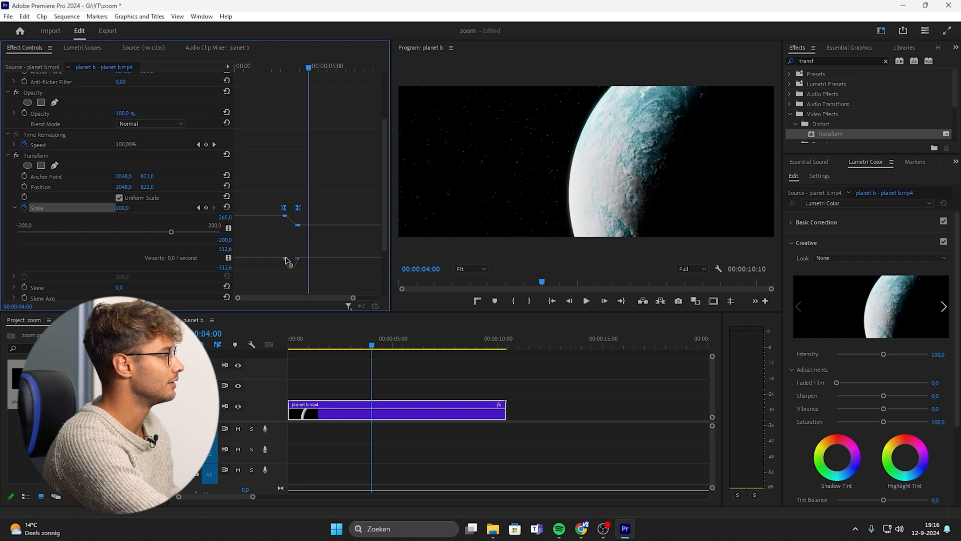
left_click_drag(353, 299, 284, 298)
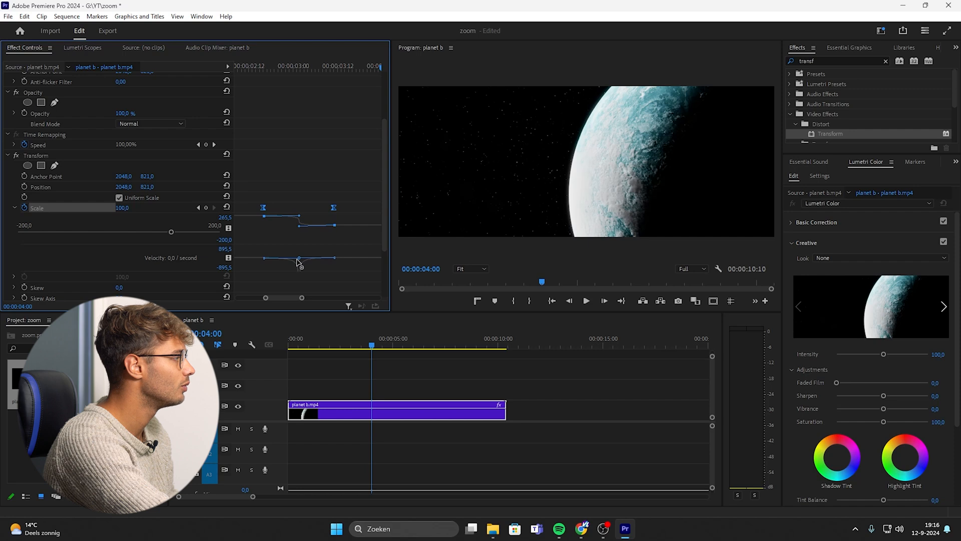
left_click_drag(362, 344, 317, 344)
key("space")
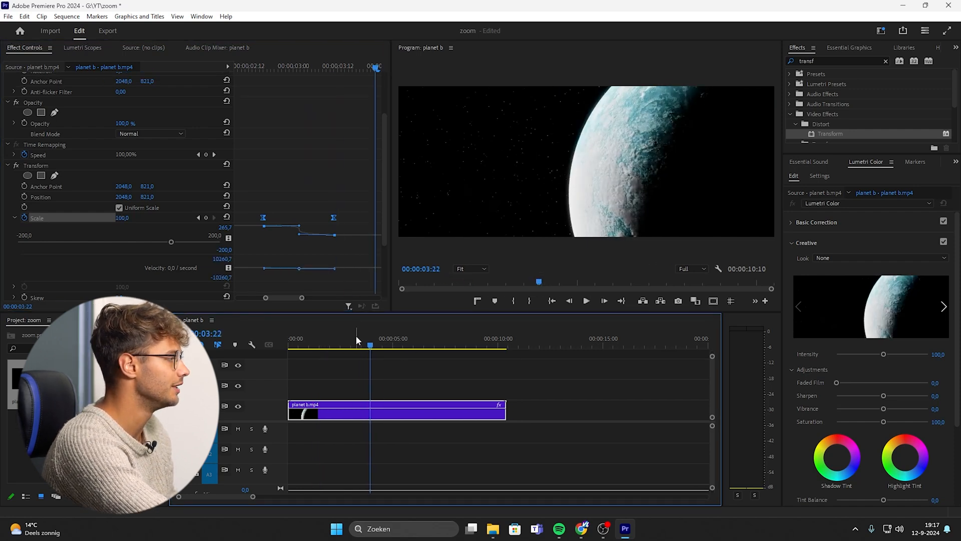
Nudge the second Scale keyframe a few frames earlier and replay the zoom from the sequence start.
left_click(350, 338)
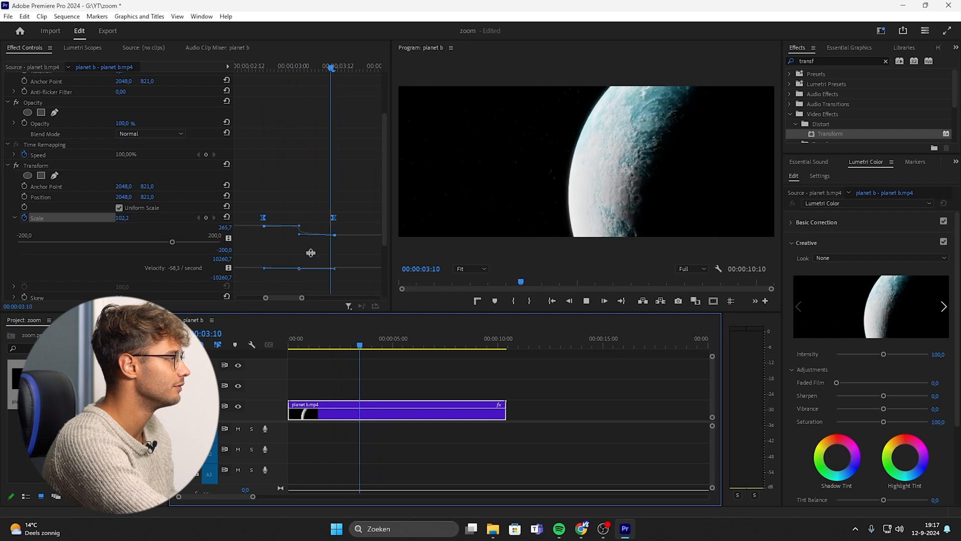
key("space")
left_click_drag(334, 218, 331, 217)
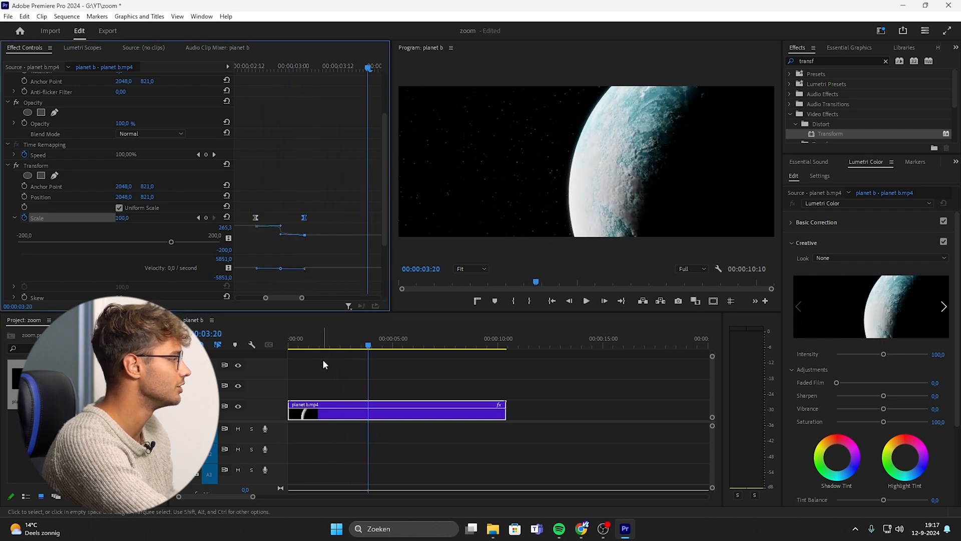
left_click(307, 344)
key("space")
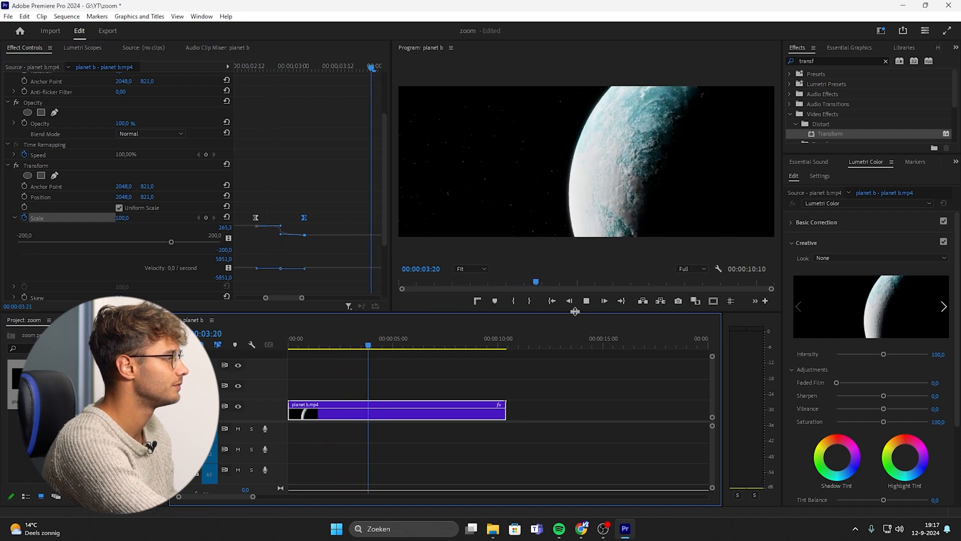
key("space")
left_click(552, 300)
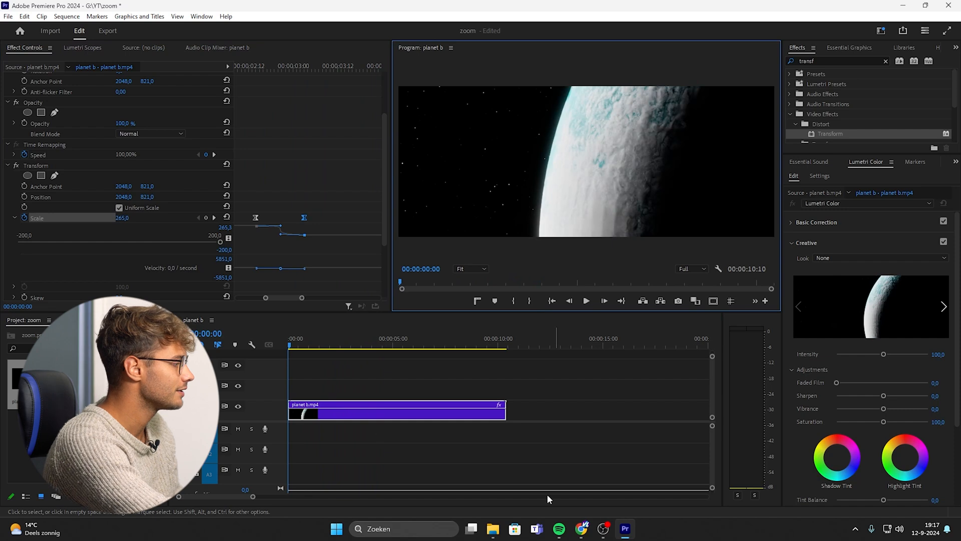
Switch to File Explorer, add car.mp4 to the timeline after the planet b clip, and play it.
left_click(496, 529)
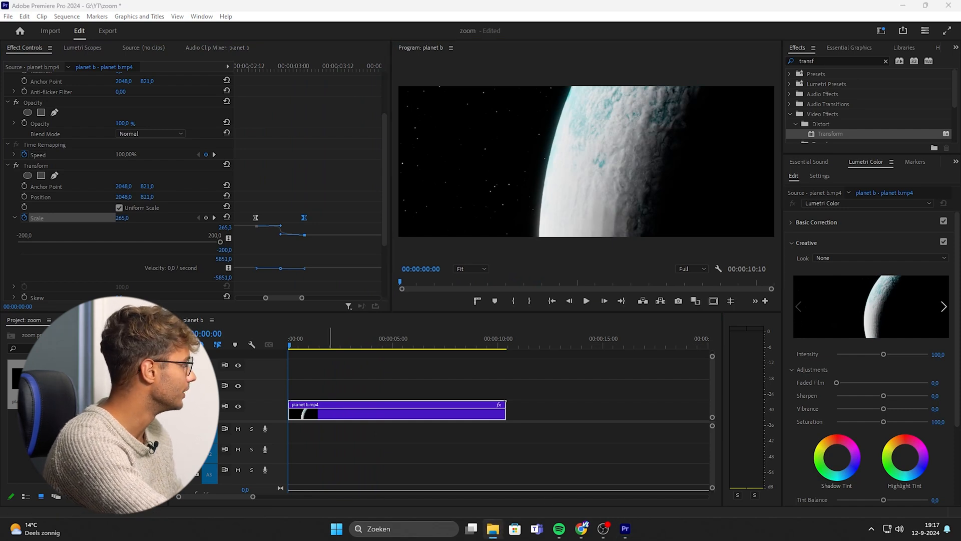
left_click_drag(543, 411, 524, 379)
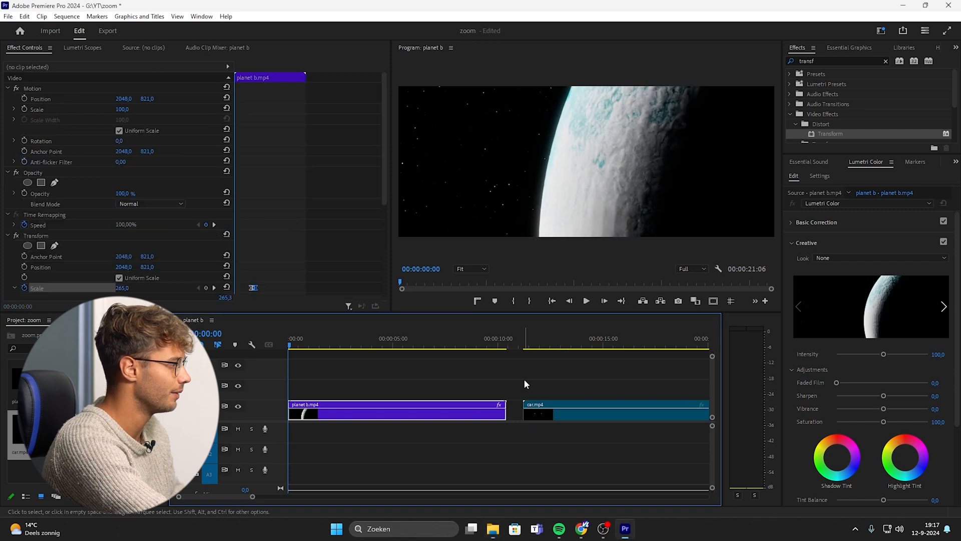
left_click(403, 379)
key("space")
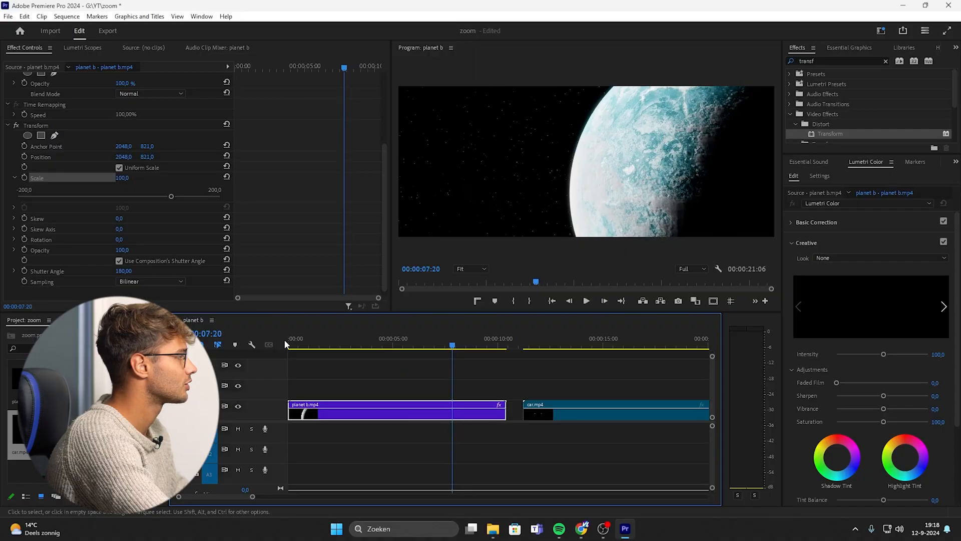
Animate the planet b clip's Transform Scale from 100 at 7:20 to about 228 at 10:03.
left_click(24, 178)
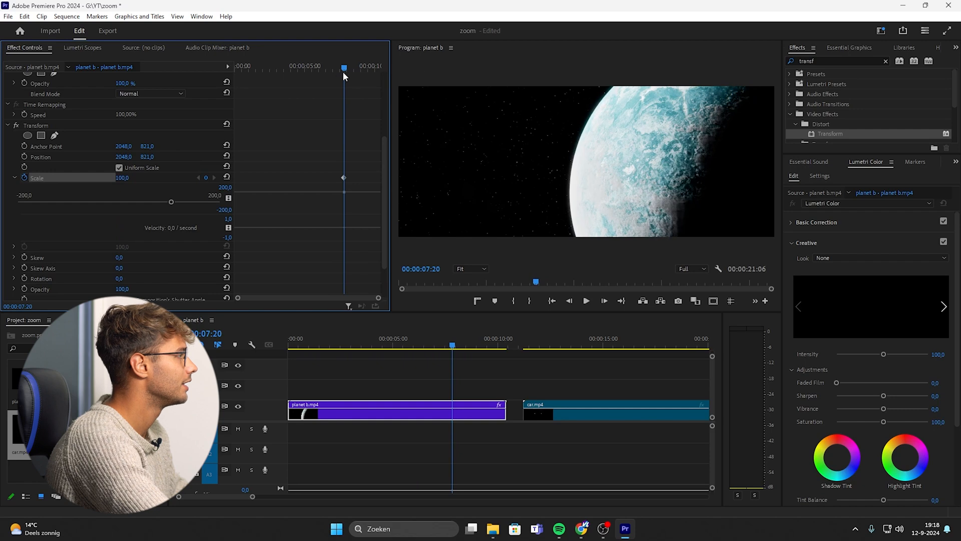
left_click_drag(346, 67, 377, 90)
left_click_drag(135, 183, 172, 178)
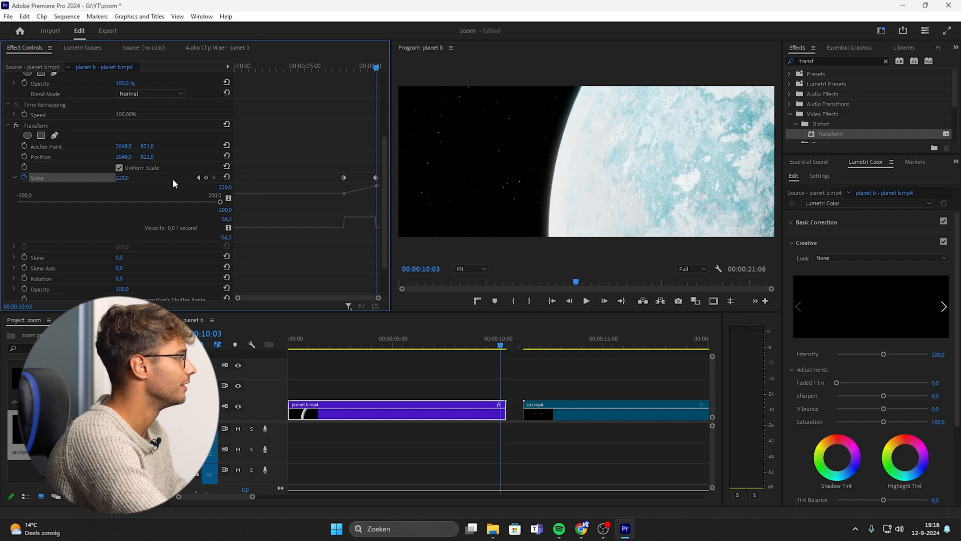
Apply Ease In and Ease Out to both new Scale keyframes and play back the zoom.
left_click_drag(337, 166, 381, 186)
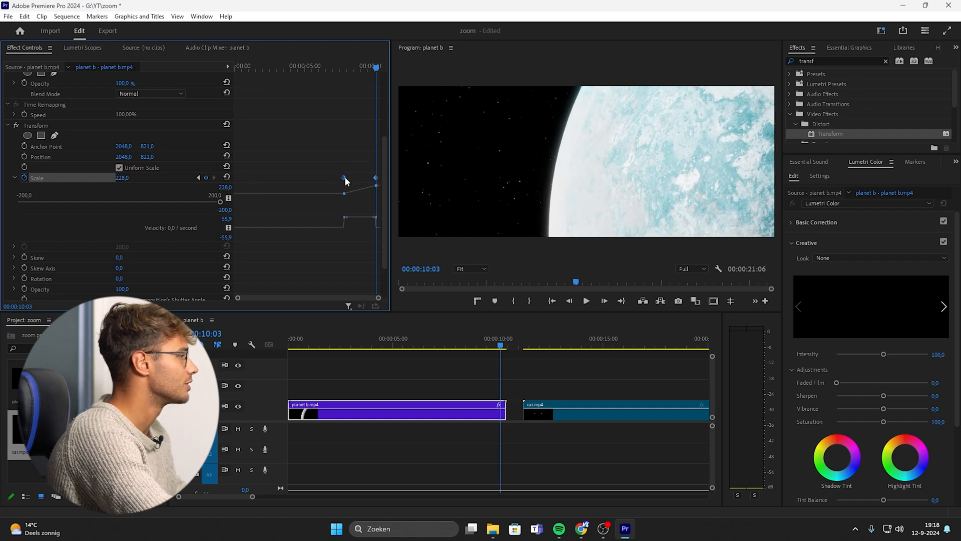
right_click(345, 179)
left_click(372, 324)
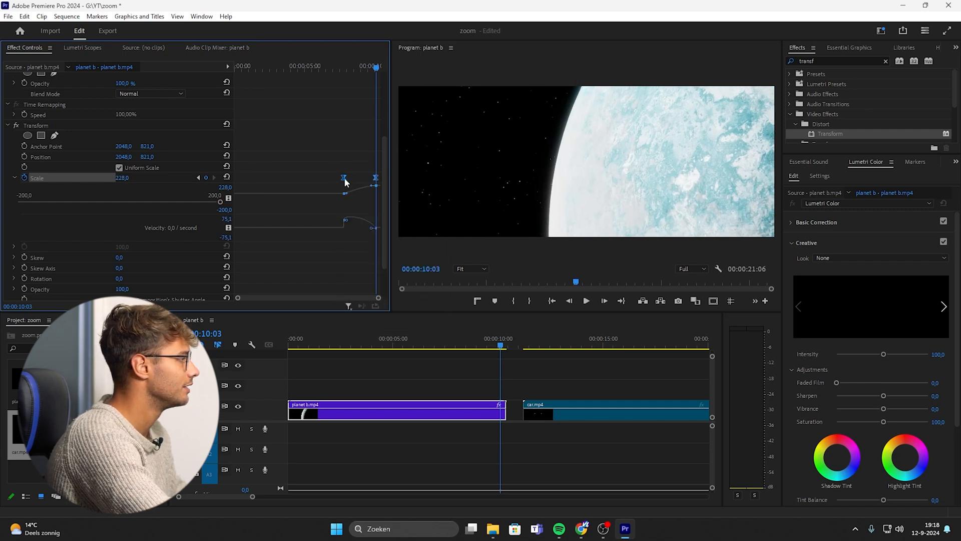
right_click(344, 179)
left_click(381, 333)
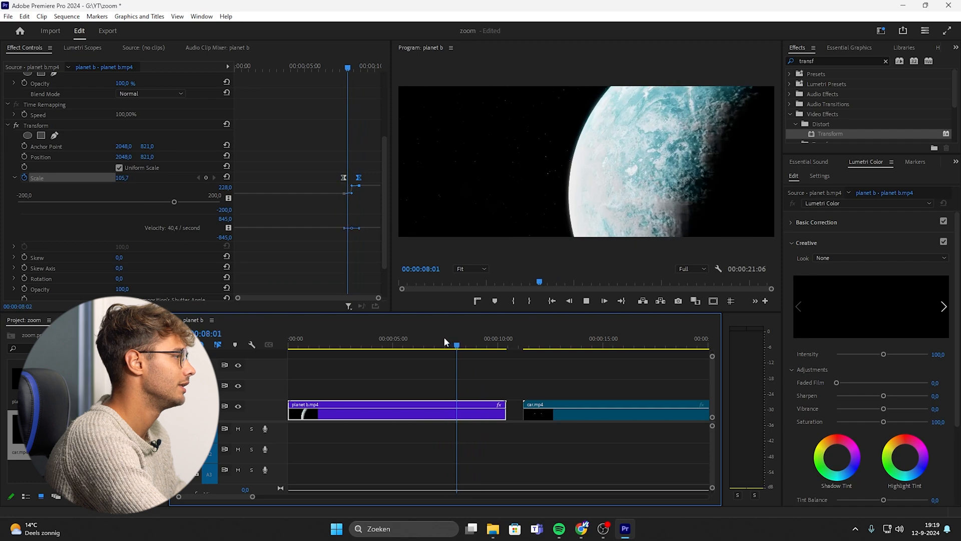
left_click(444, 339)
key("space")
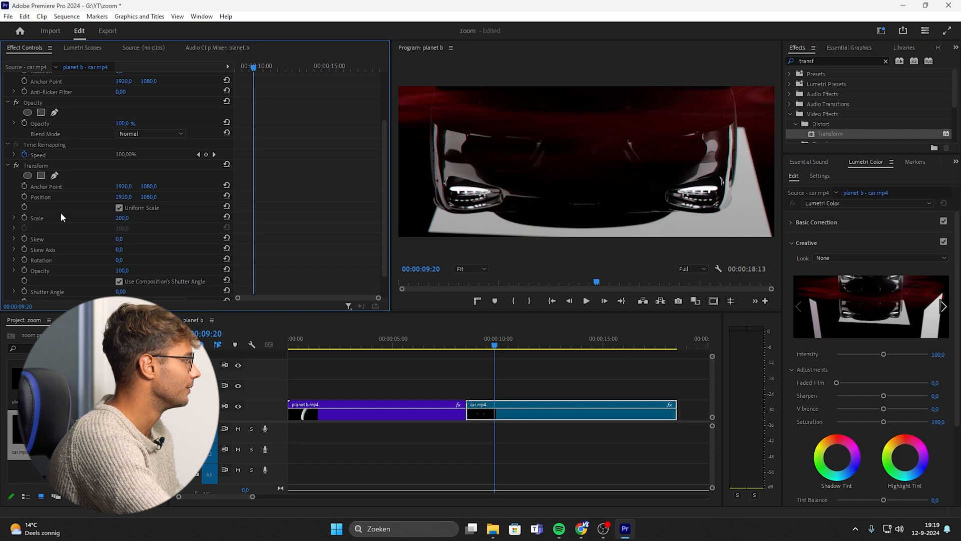
Animate the car clip's Transform Scale from 200 at its start to 100 at 9:19.
left_click(24, 217)
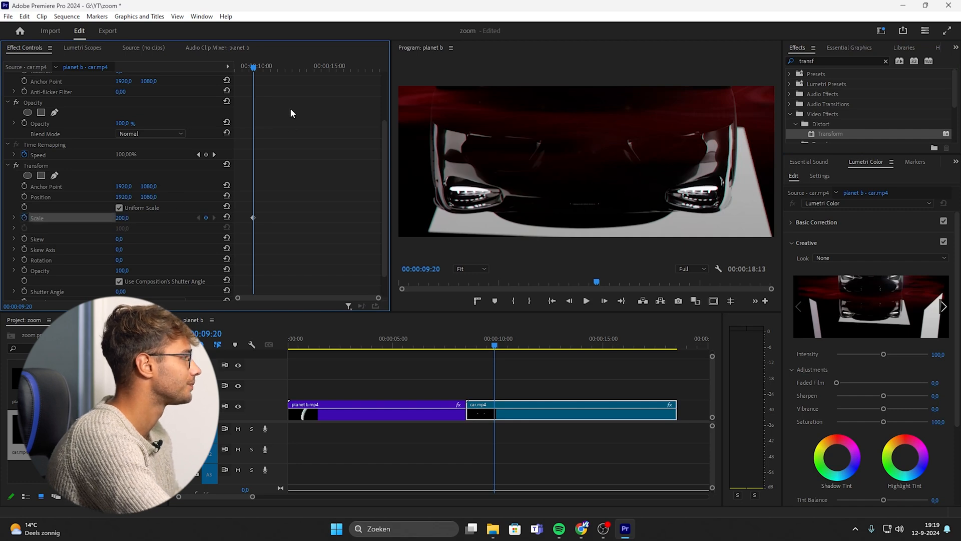
mouse_move(252, 68)
left_mouse_down()
mouse_move(184, 86)
mouse_move(236, 68)
left_mouse_up()
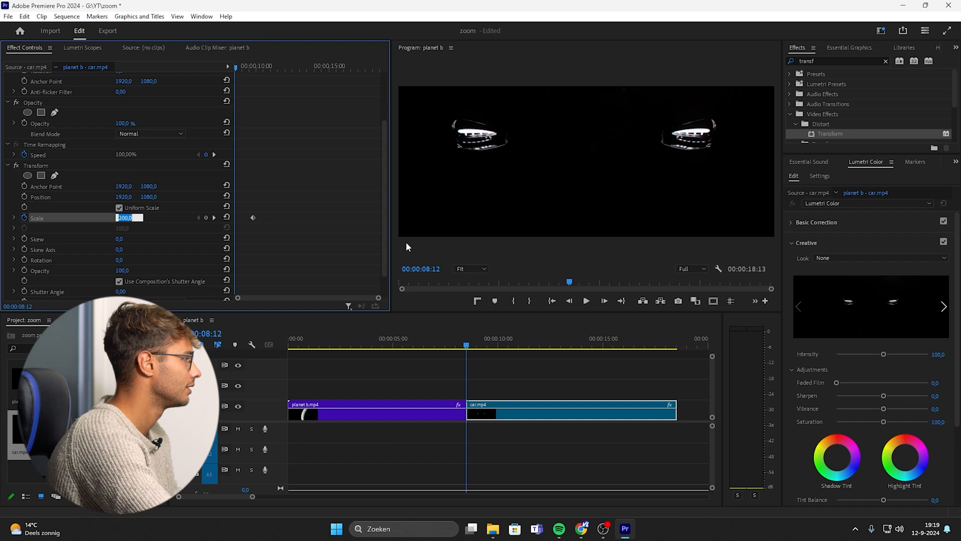
left_click_drag(252, 217, 230, 218)
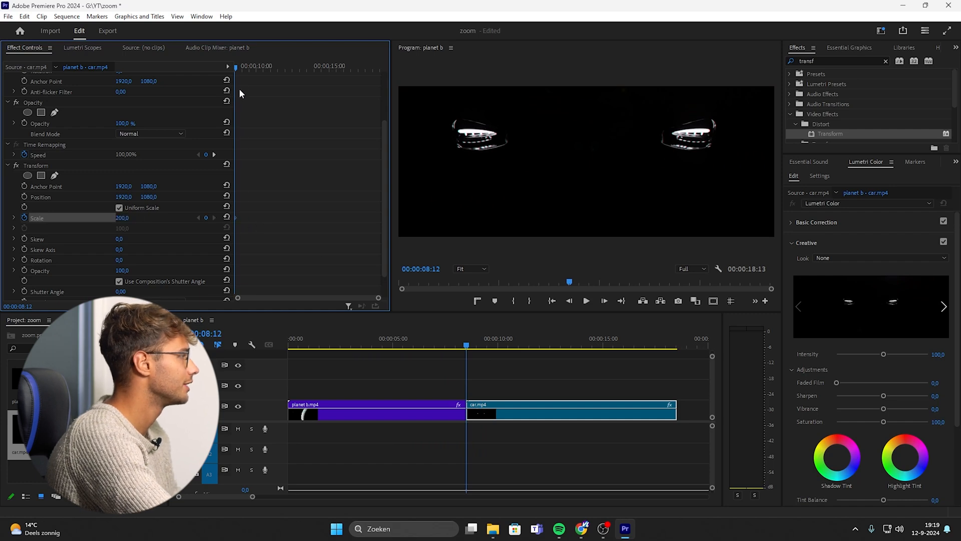
left_click(247, 68)
left_click_drag(247, 70, 253, 70)
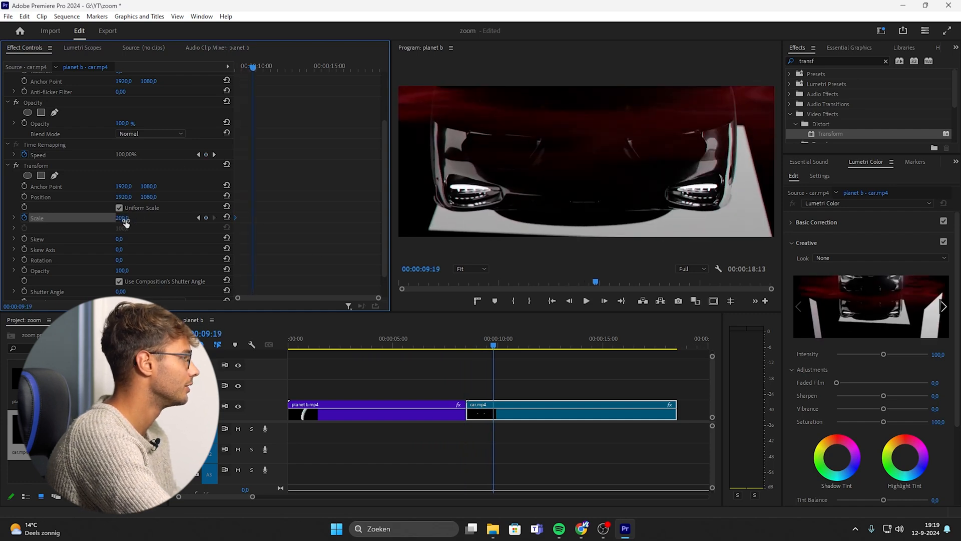
type("100")
key("Return")
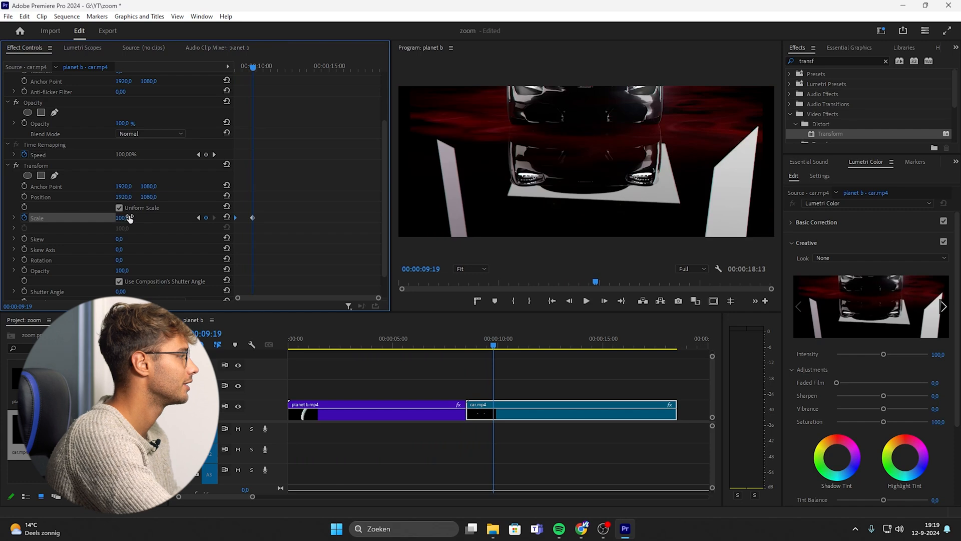
Apply Ease In and Ease Out to the car clip's second Scale keyframe and open its Scale graph.
right_click(252, 218)
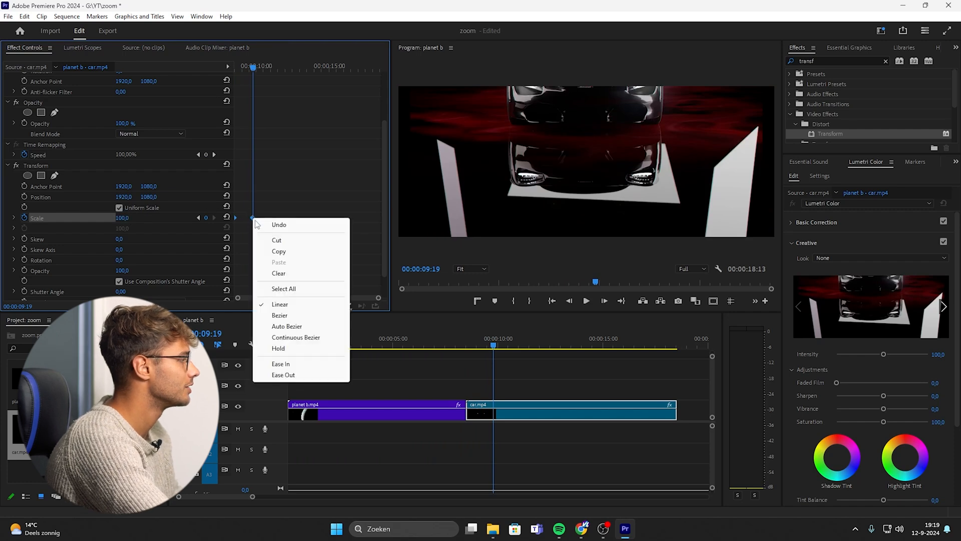
left_click(302, 369)
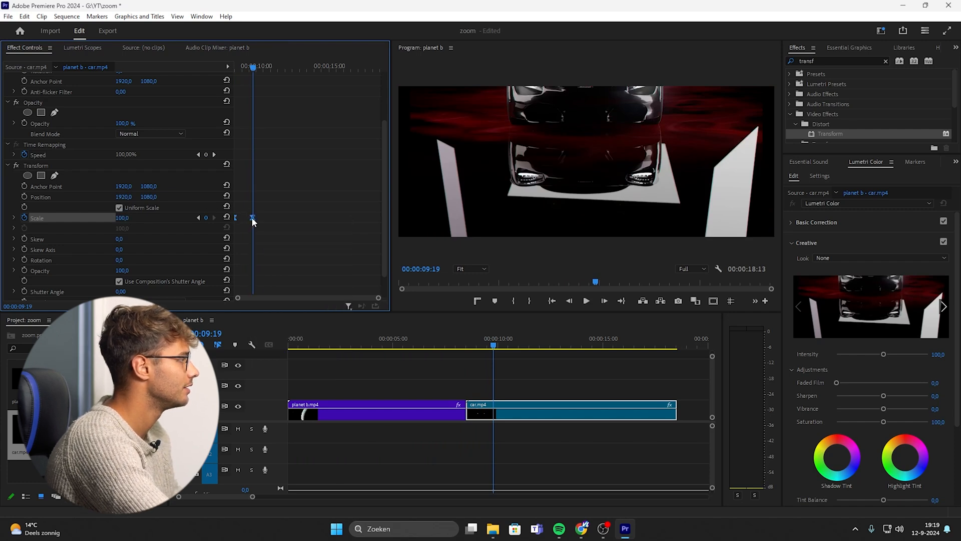
right_click(252, 218)
left_click(281, 375)
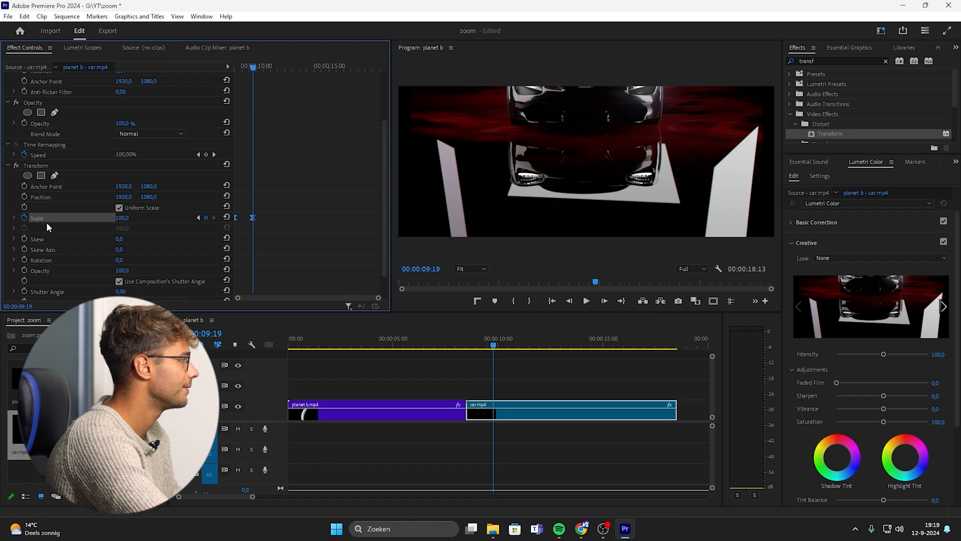
left_click(13, 218)
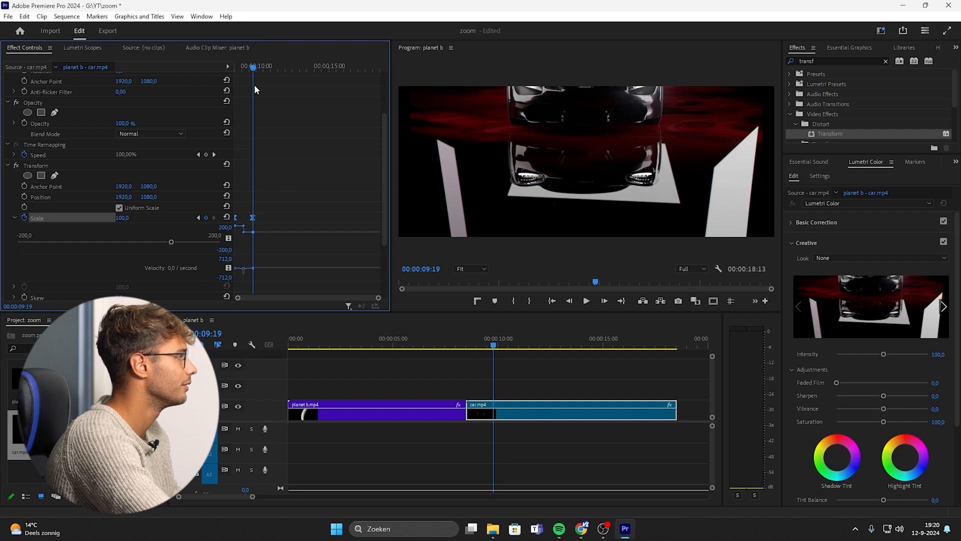
Play back the car clip's zoom-out from its start.
key("space")
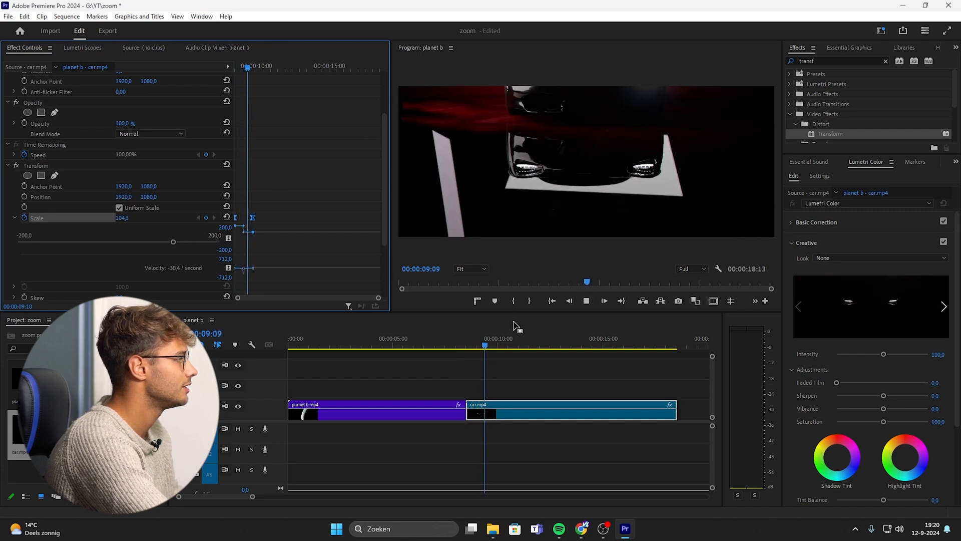
key("space")
left_click_drag(254, 68, 235, 69)
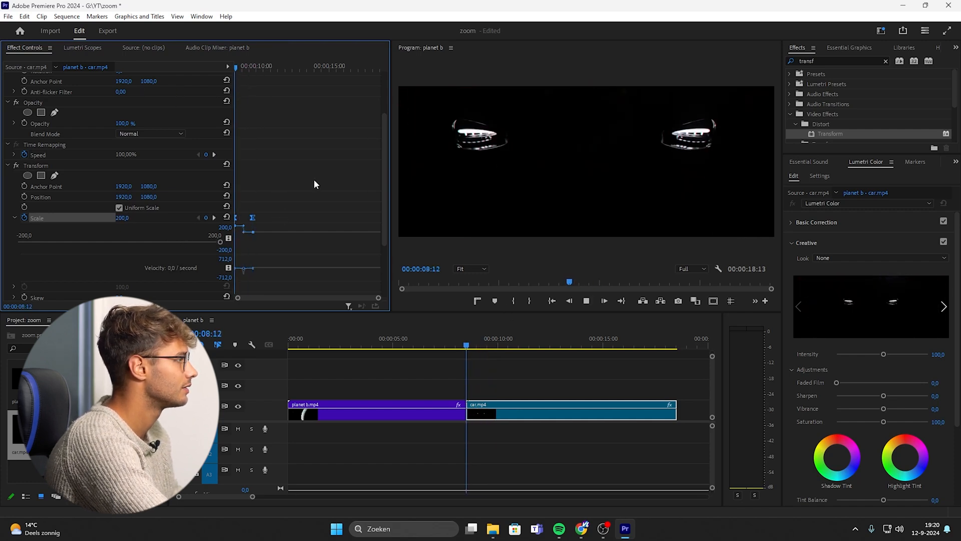
key("space")
key("space")
key("shift+Right")
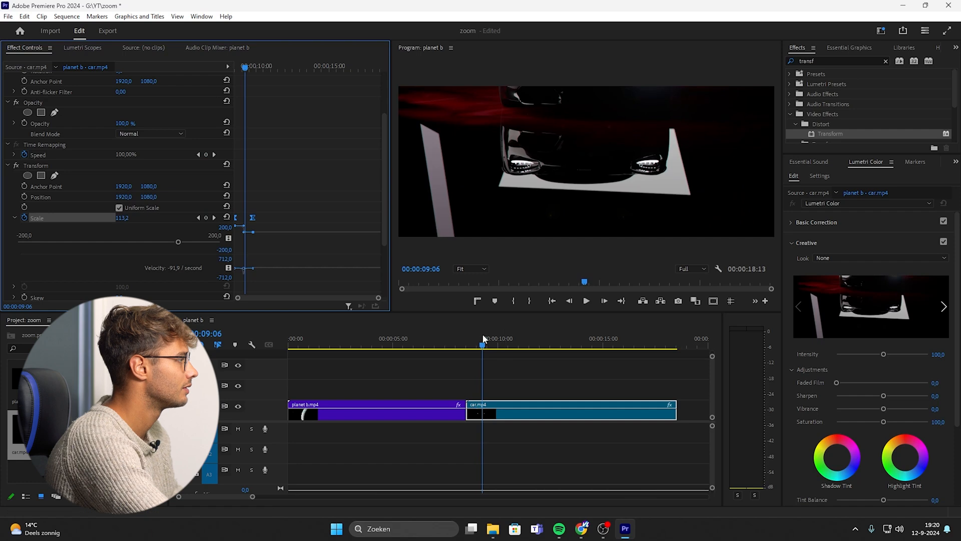
Trim the car clip around the 9:02 mark with the Selection tool and play back the cut.
left_click_drag(483, 336, 481, 340)
left_click(480, 416)
key("v")
left_click_drag(494, 414, 488, 413)
left_click(554, 296)
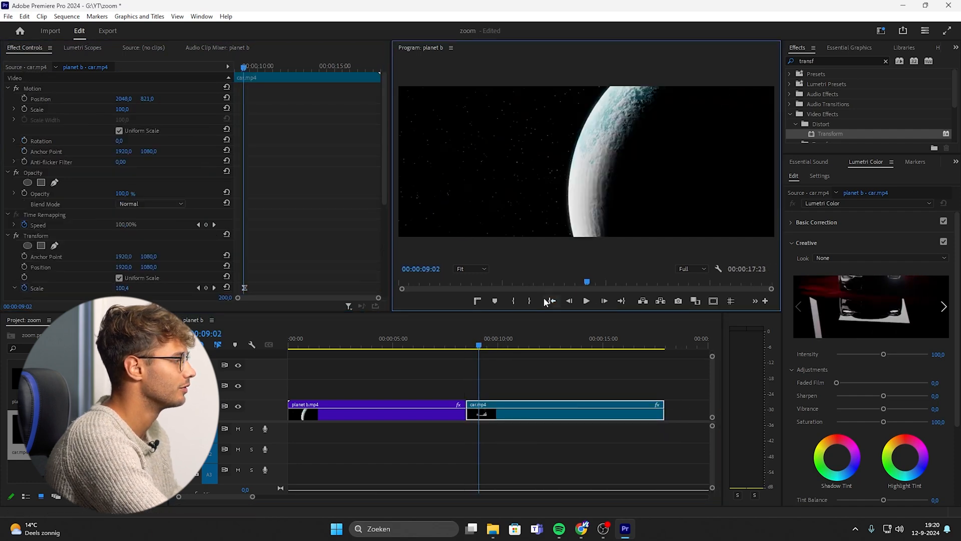
key("space")
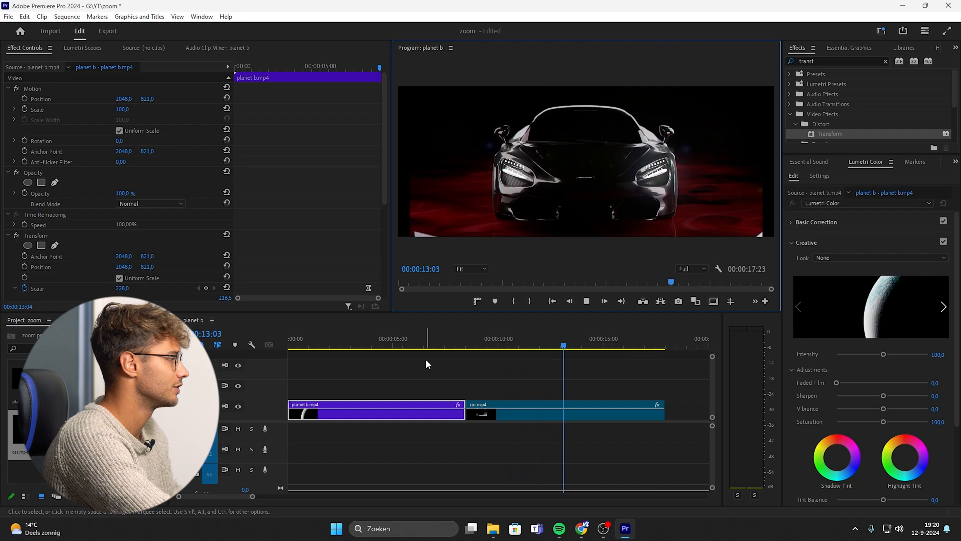
Set the planet b clip's Transform Shutter Angle to 360 for motion blur.
left_click(461, 345)
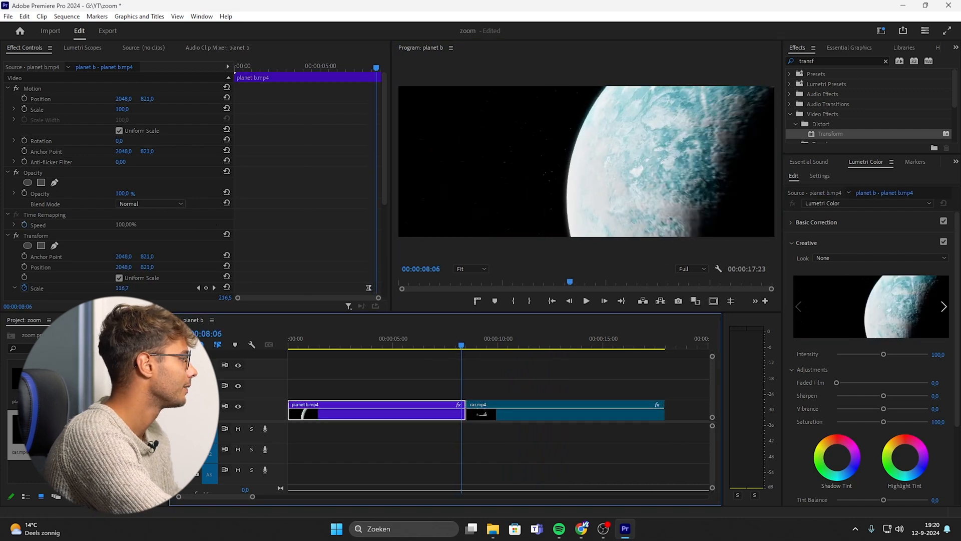
scroll(106, 277, "down", 5)
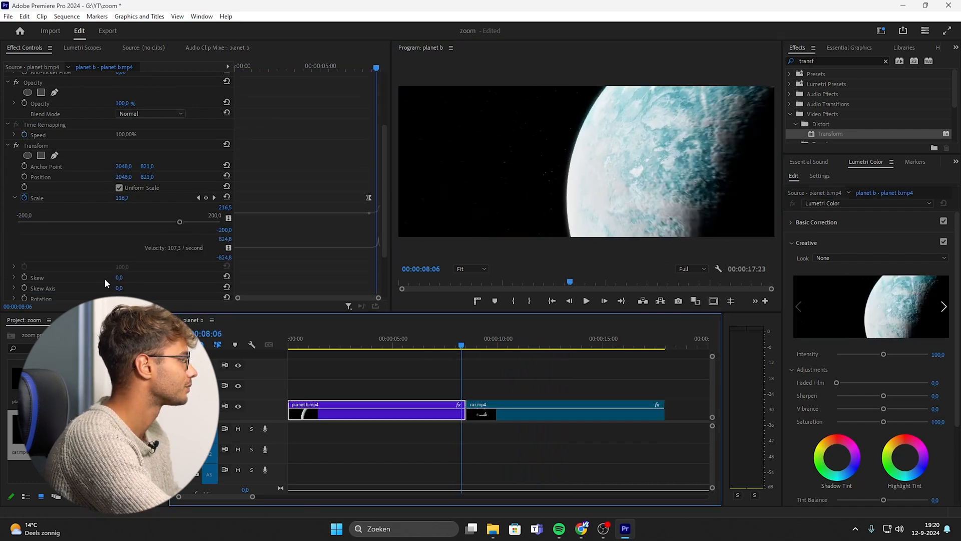
left_click(124, 262)
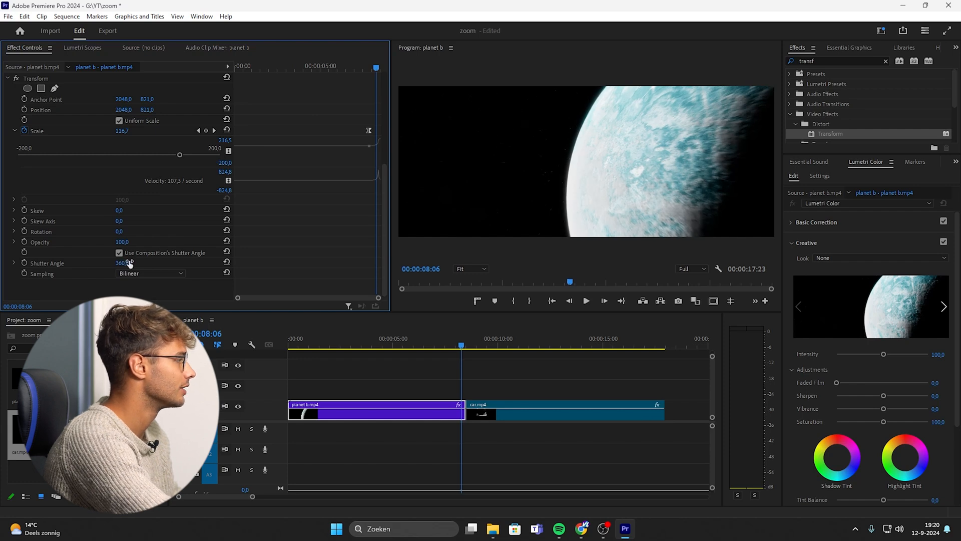
Raise the car clip's Transform Shutter Angle for motion blur and play back the transition.
left_click(495, 420)
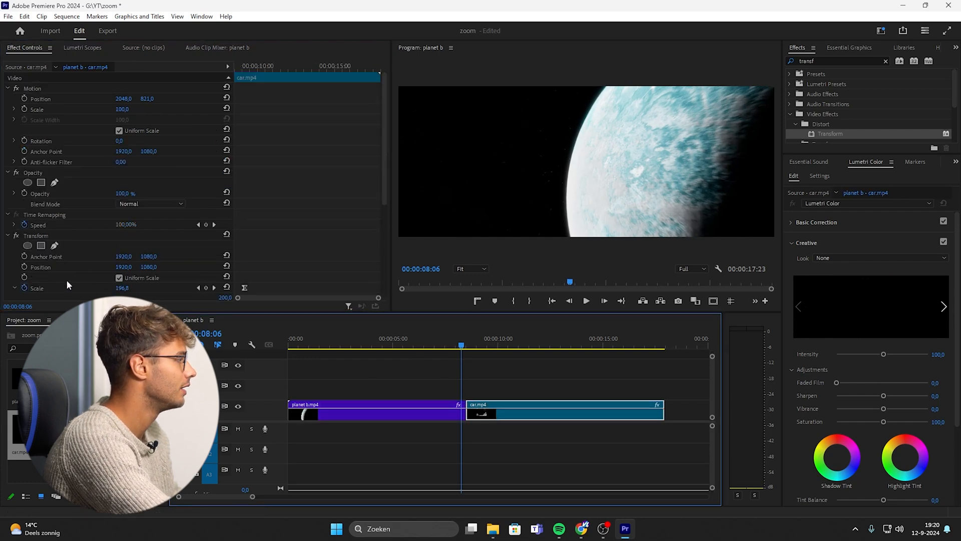
scroll(65, 280, "down", 5)
left_click_drag(118, 264, 299, 264)
left_click(420, 333)
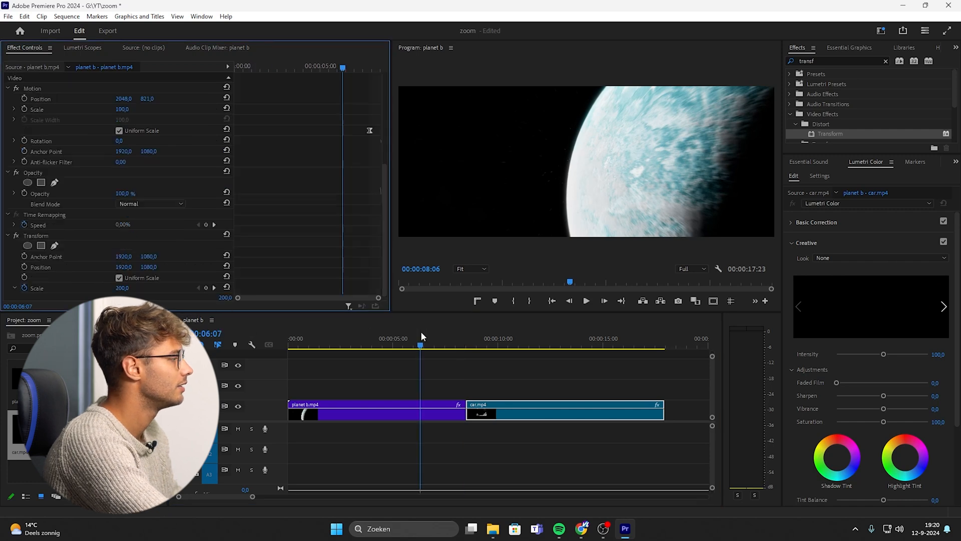
key("space")
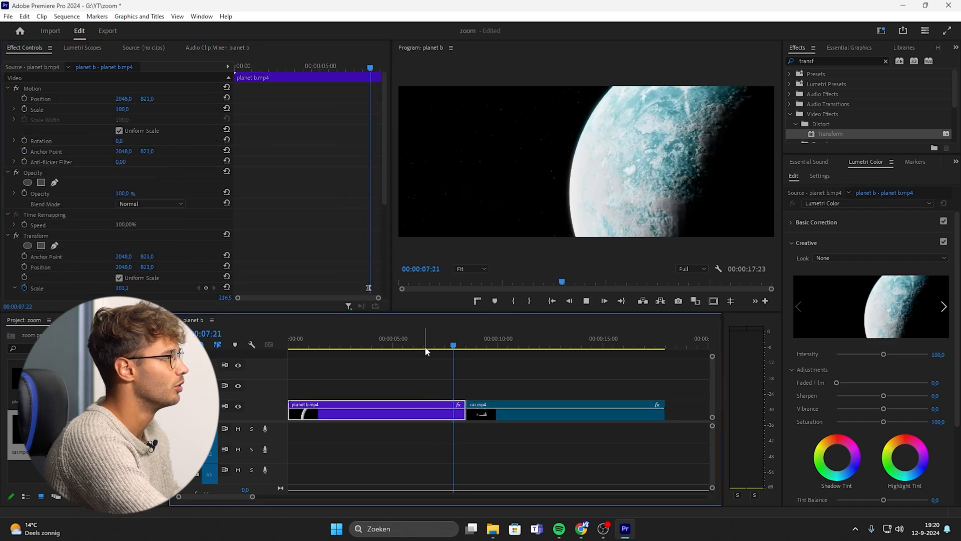